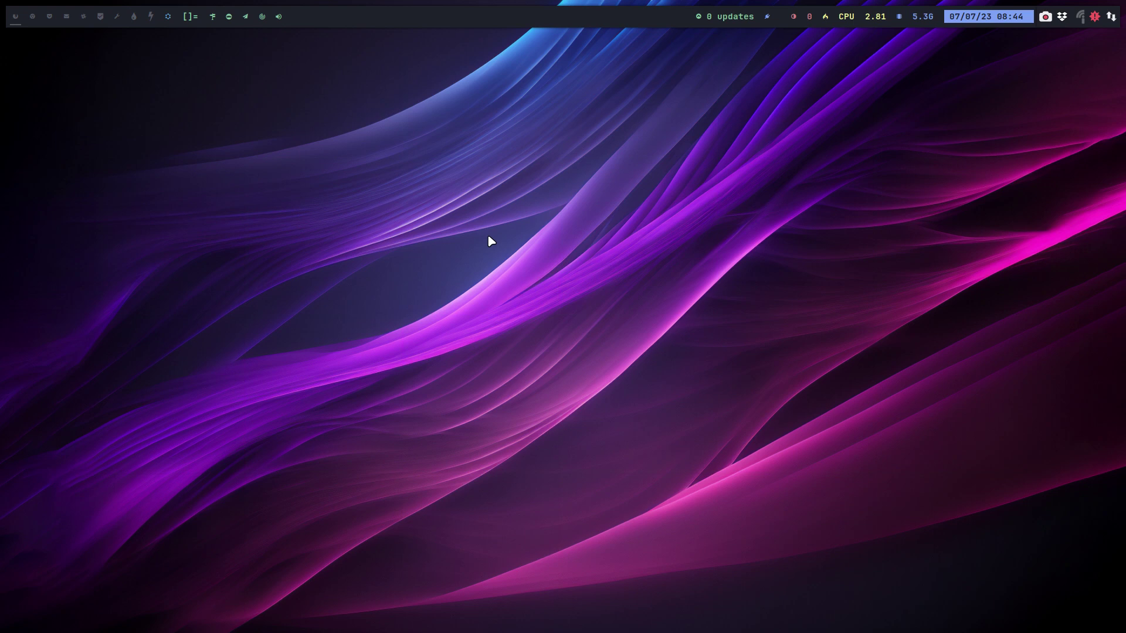
Open a terminal and start a system upgrade with the update command.
key("super+Return")
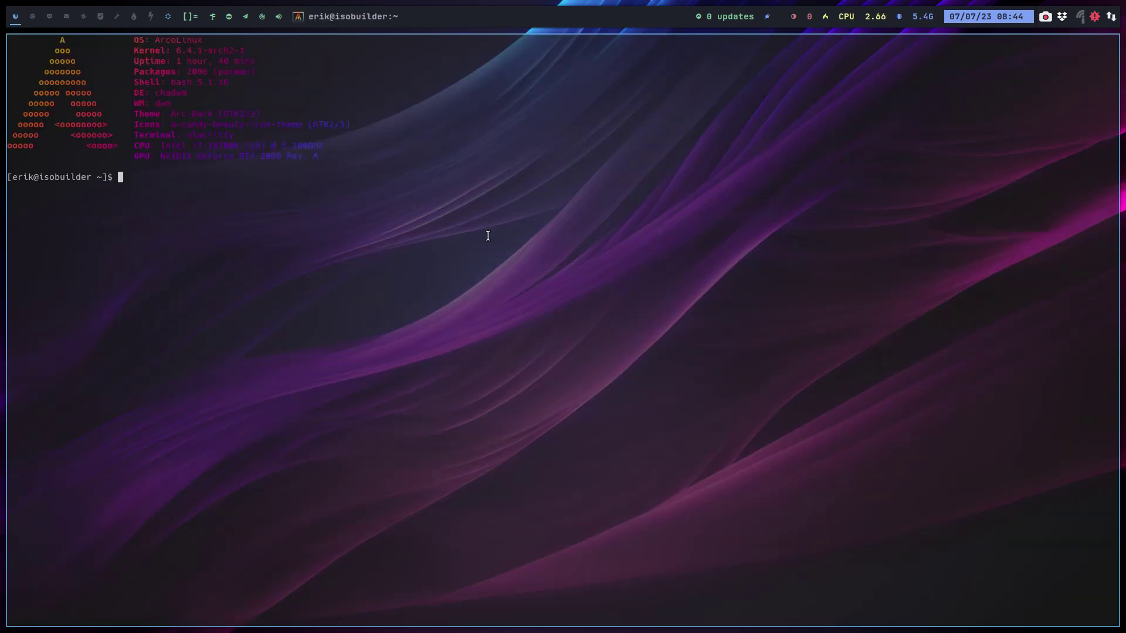
type("update")
key("Return")
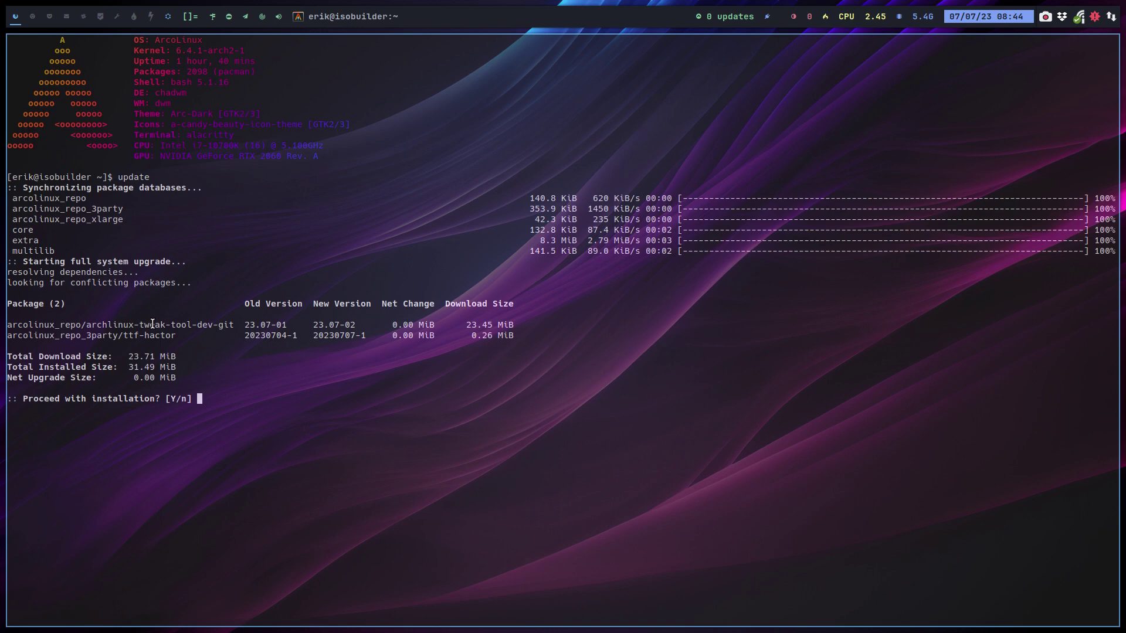
Highlight archlinux-tweak-tool-dev-git and its new 23.07-02 release in the upgrade list.
left_click_drag(113, 324, 210, 324)
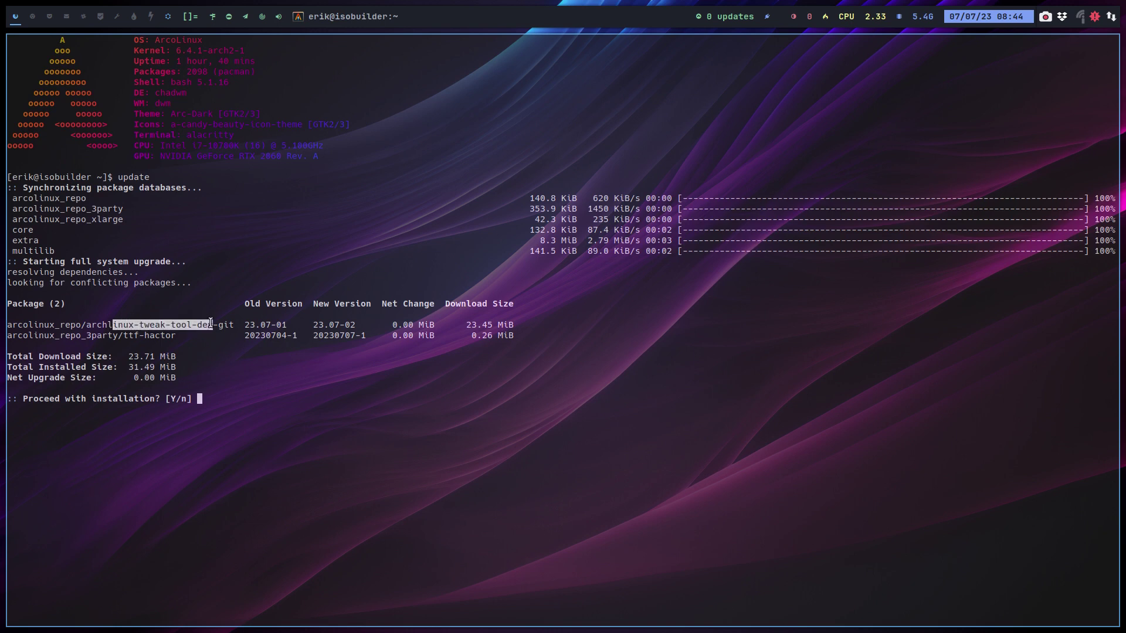
double_click(211, 324)
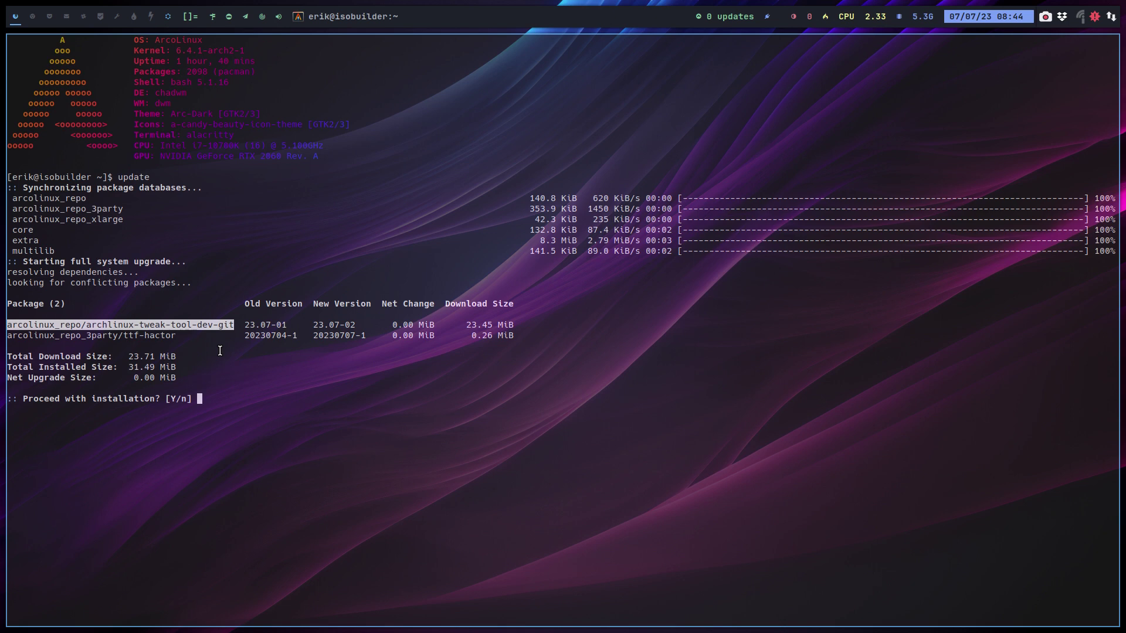
double_click(210, 326)
left_click_drag(350, 326, 360, 326)
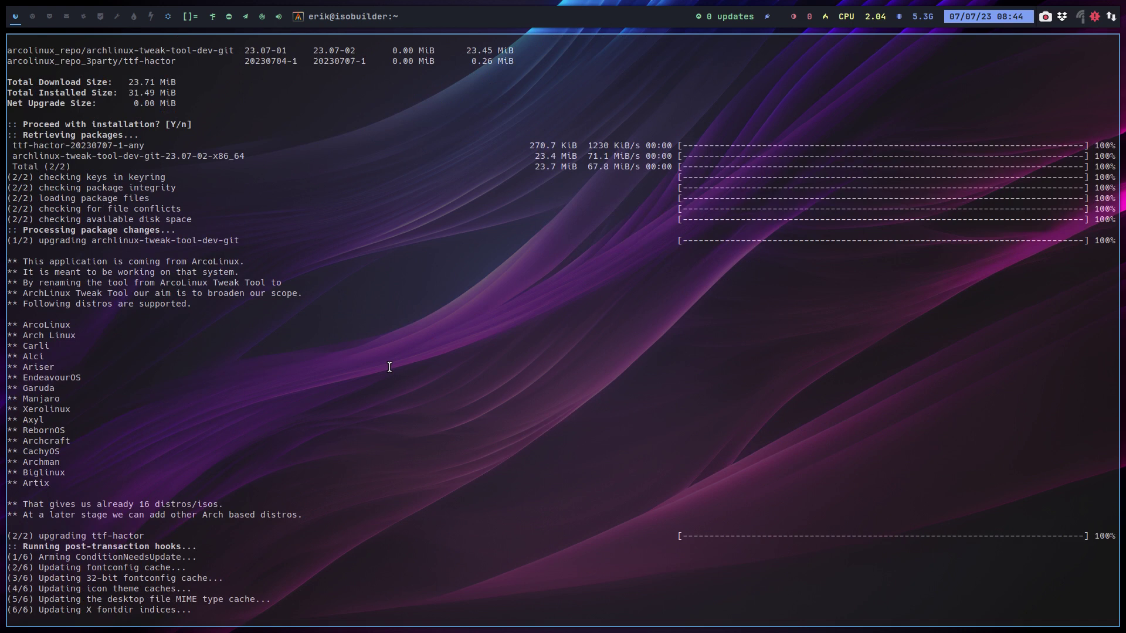
Accept the upgrade and launch ArchLinux Tweak Tool with att.
type("att")
key("Return")
Authenticate ArchLinux Tweak Tool and switch on 'Enable Garuda repo' on its Pacman page.
type("••••")
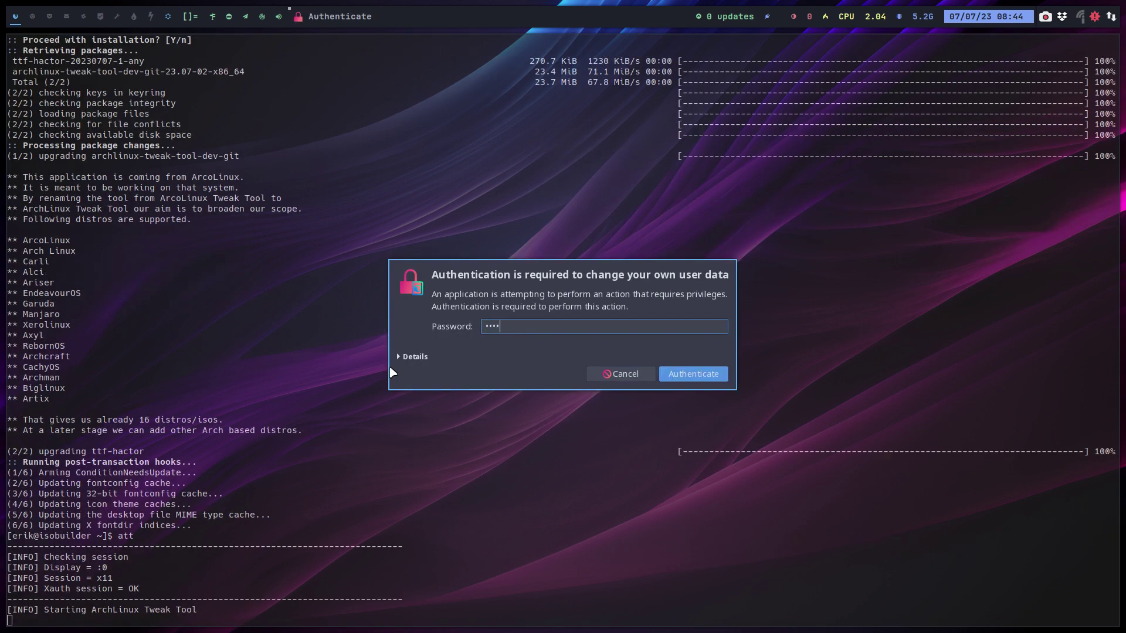
key("Return")
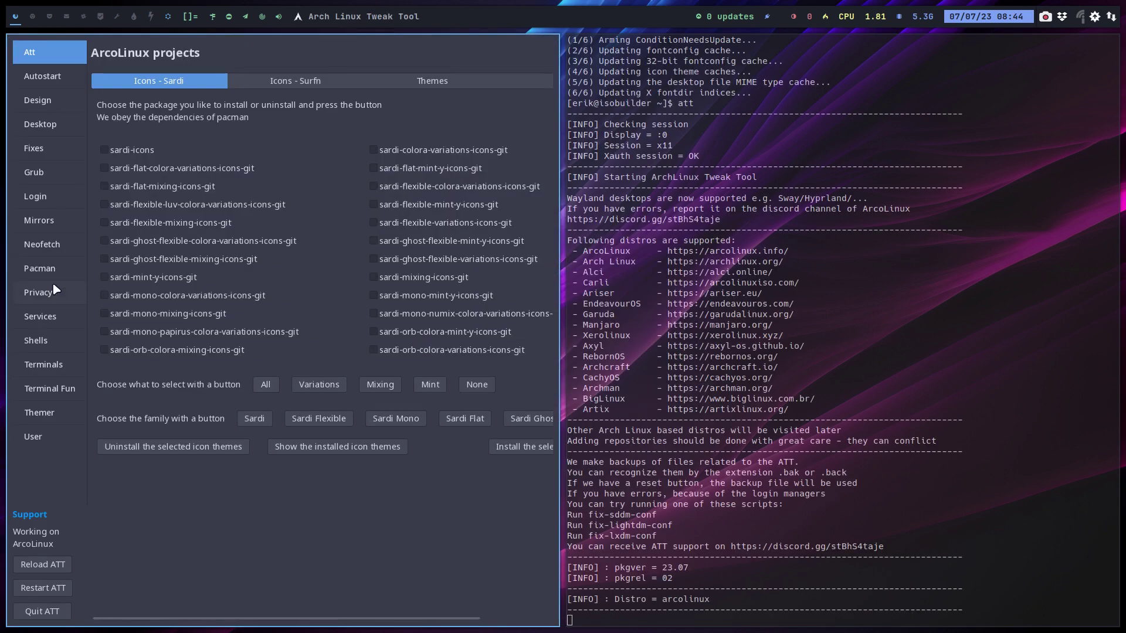
left_click(46, 270)
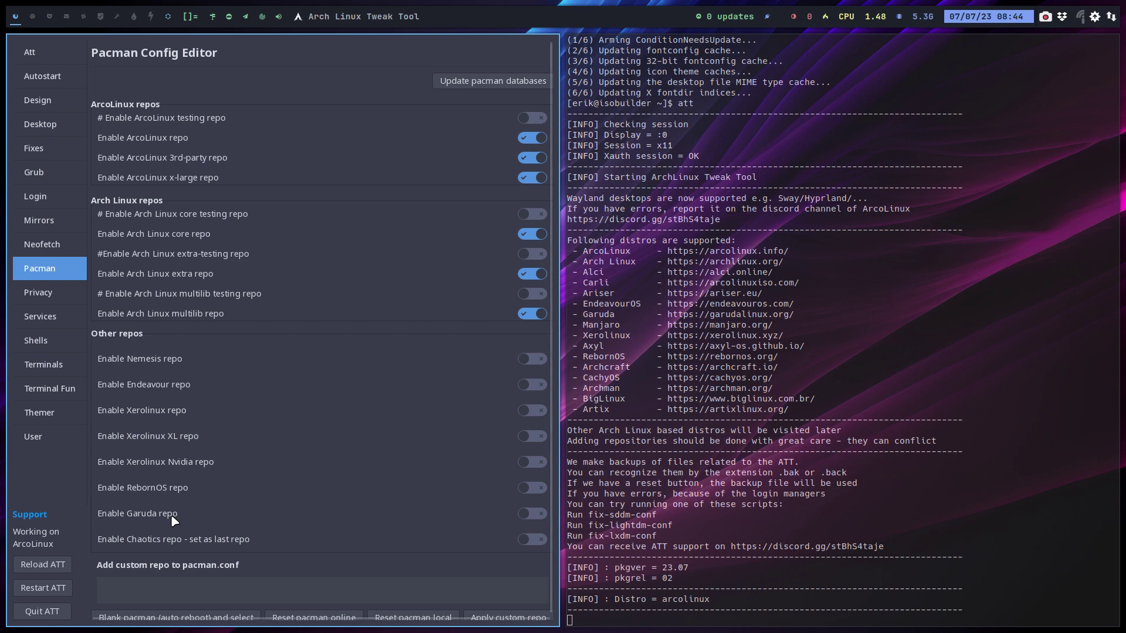
left_click(536, 513)
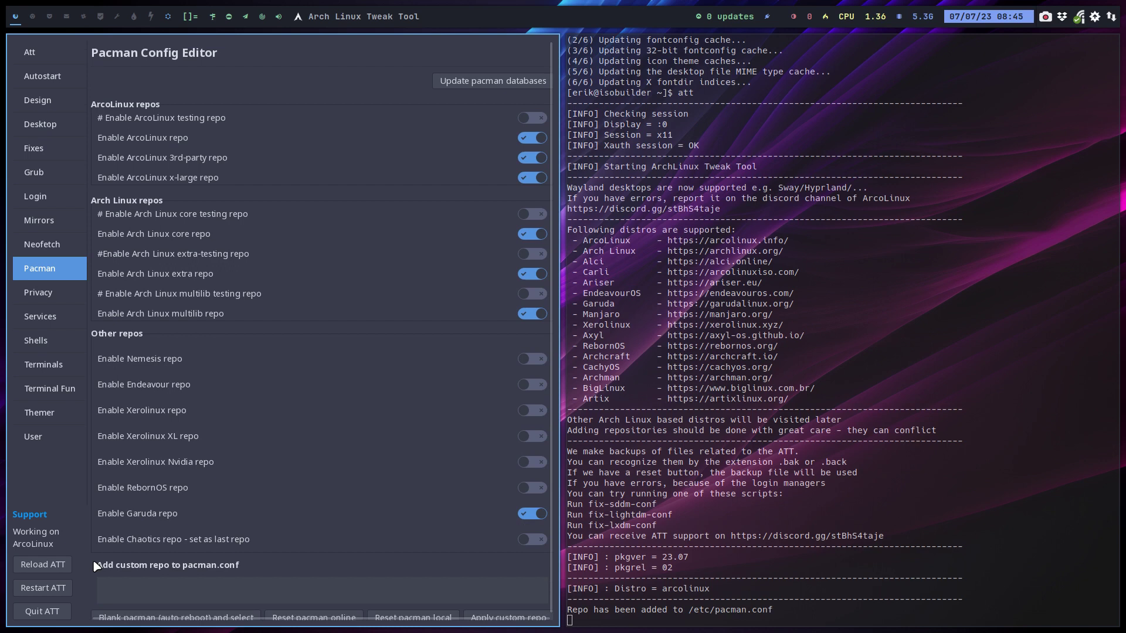
Close ATT, run sudo pacman -Syyu, and highlight the synced core, extra, multilib and garuda repos.
left_click(42, 611)
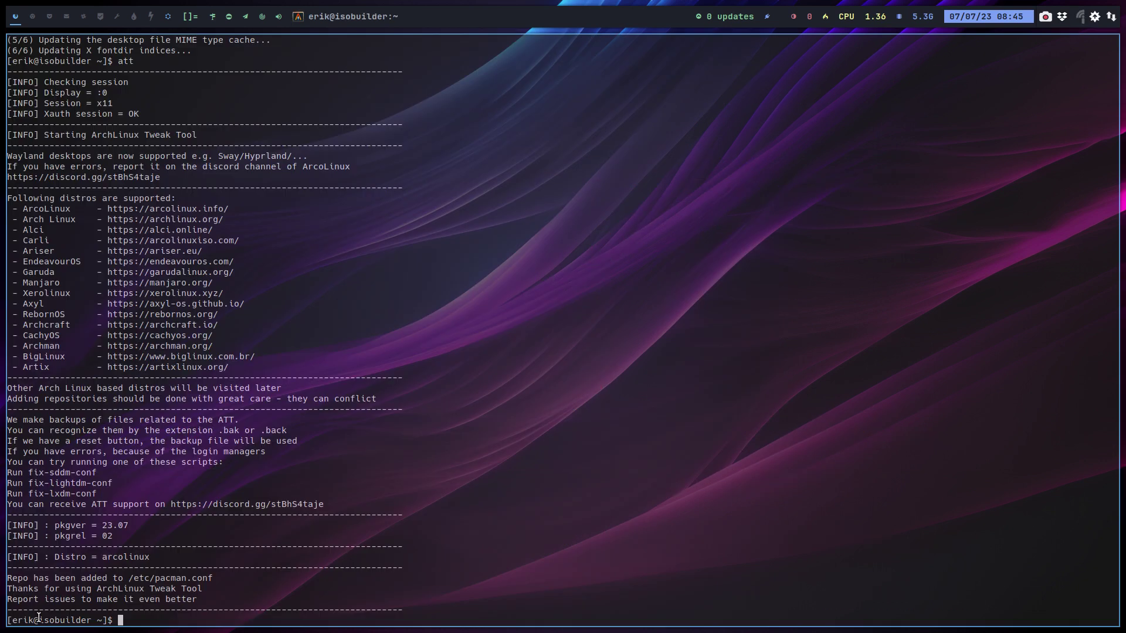
type("sudo pacman -Syyu")
key("Return")
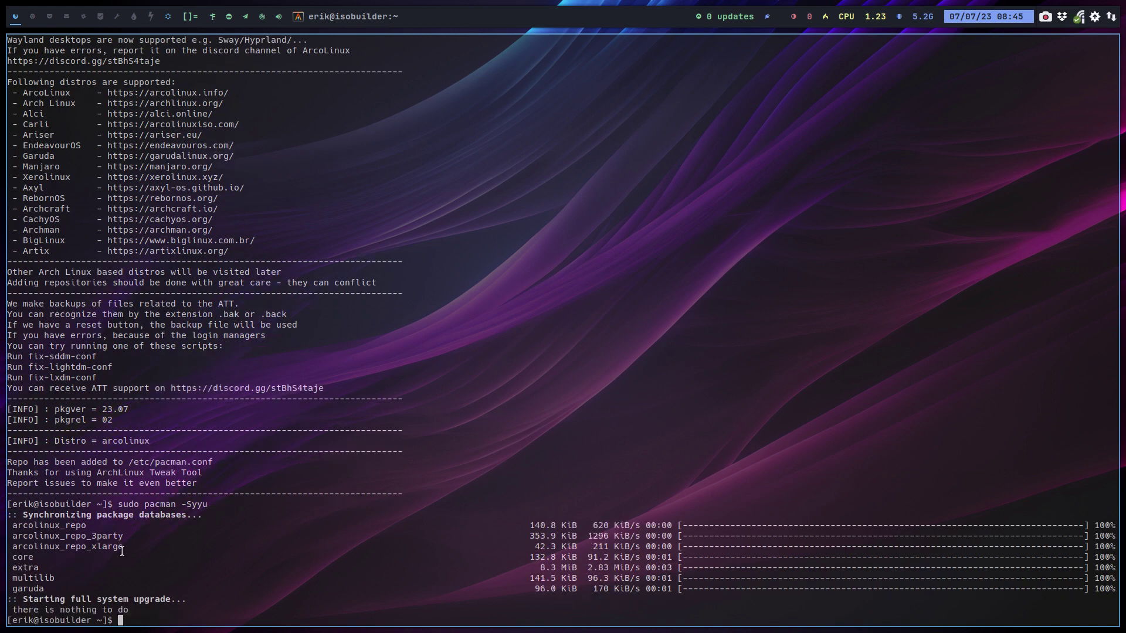
left_click_drag(123, 555, 2, 522)
left_click(8, 542)
left_click_drag(65, 579, 7, 556)
left_click_drag(52, 589, 11, 589)
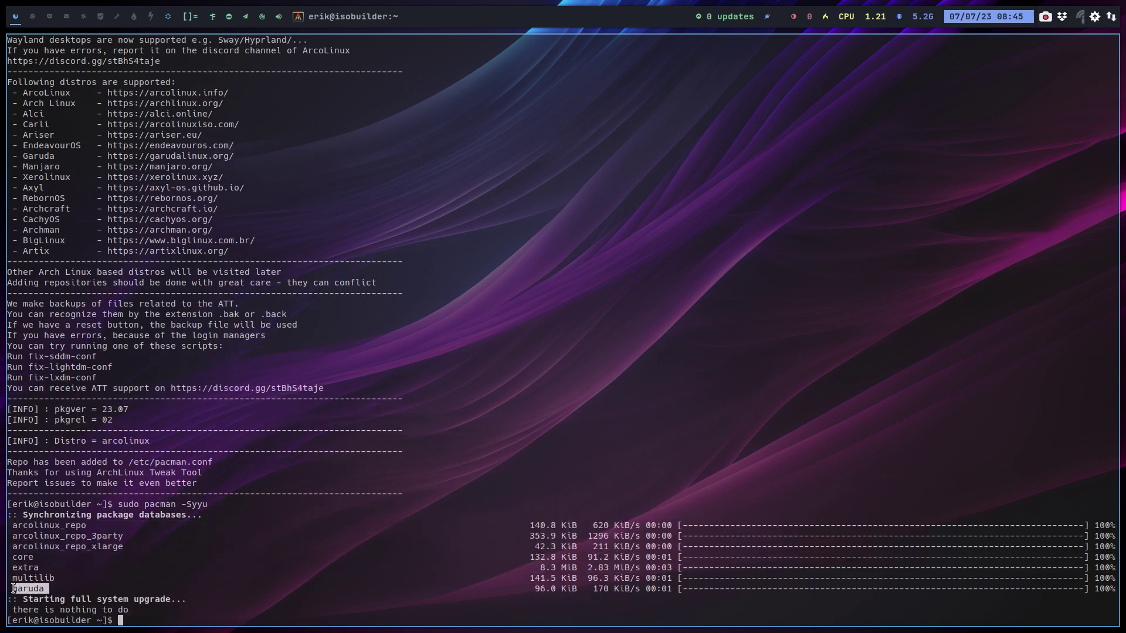
List every available garuda- package by tab-completing sudo pacman -S garuda-.
left_click(201, 575)
type("sudo pacman -")
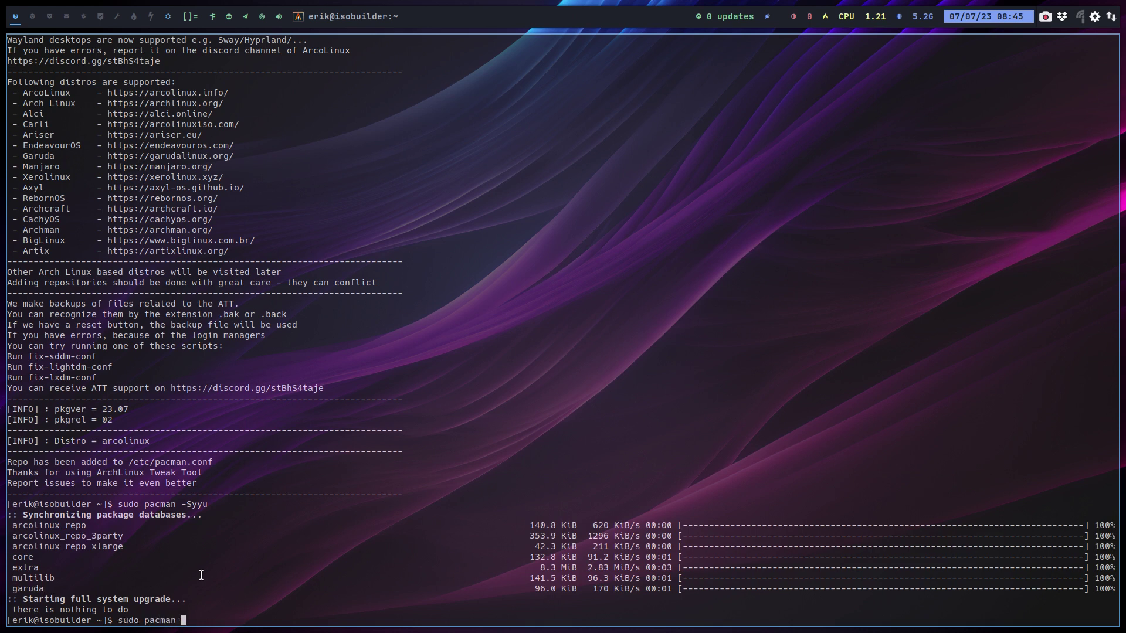
type("S garuda-")
key("Tab")
key("Tab")
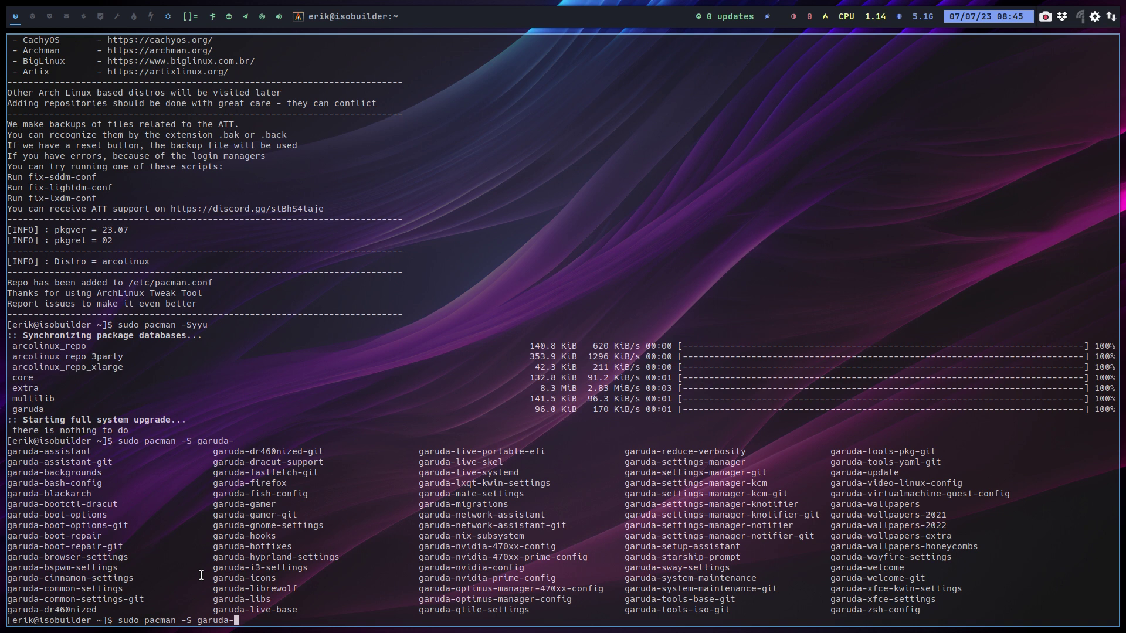
Try installing garuda-assistant, note the missing reflector-simple dependency, and answer y to skip.
type("assi")
key("Tab")
key("Return")
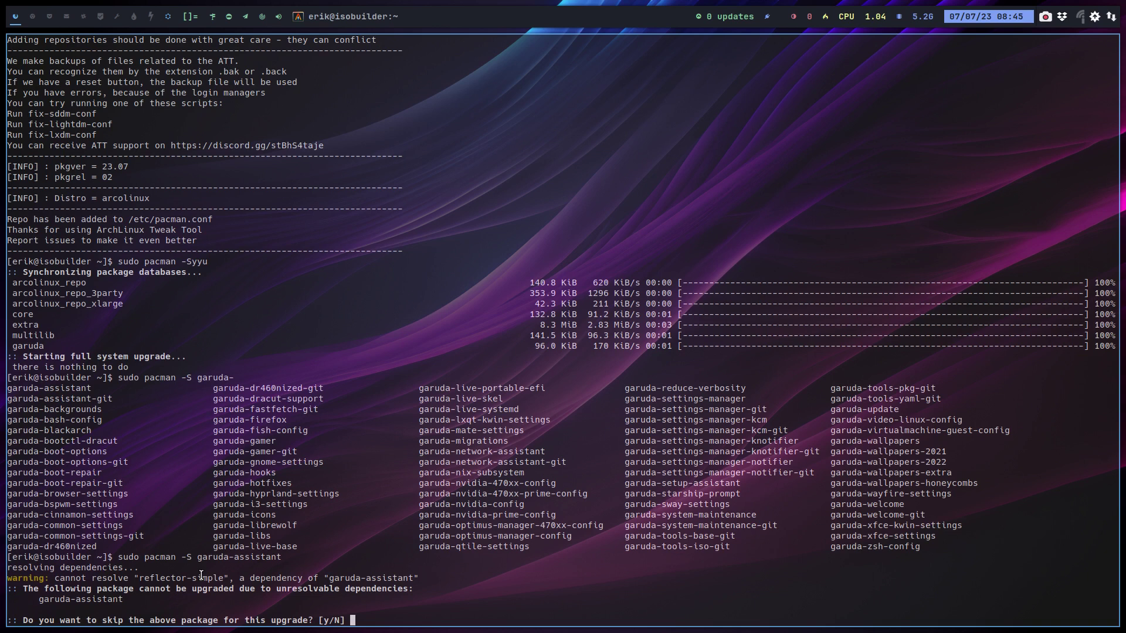
left_click_drag(139, 577, 223, 577)
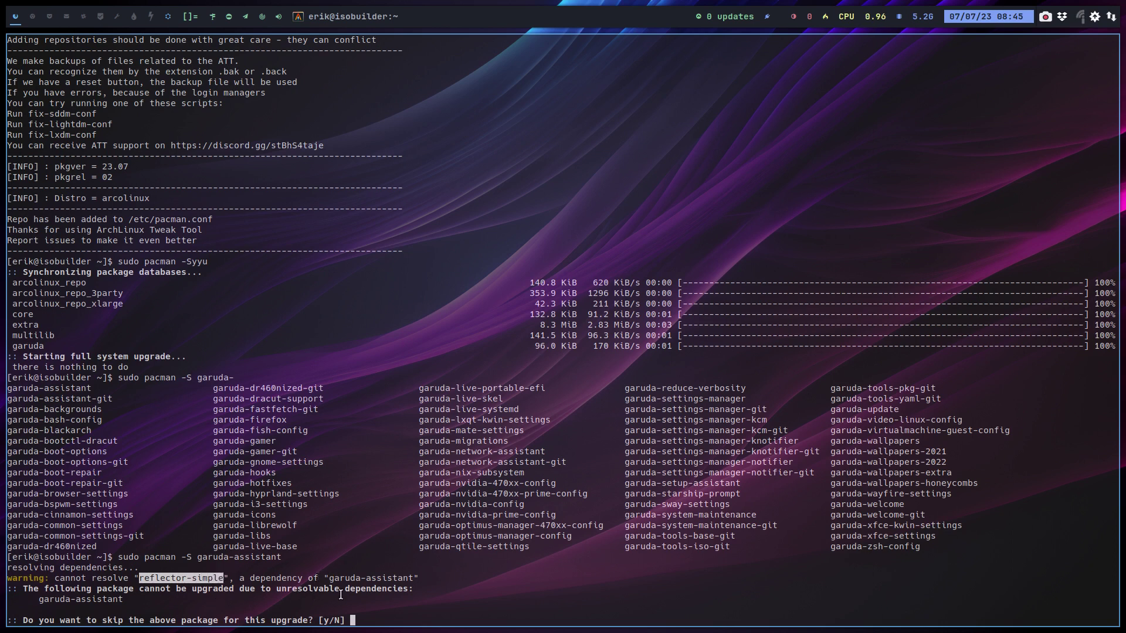
type("y")
key("Return")
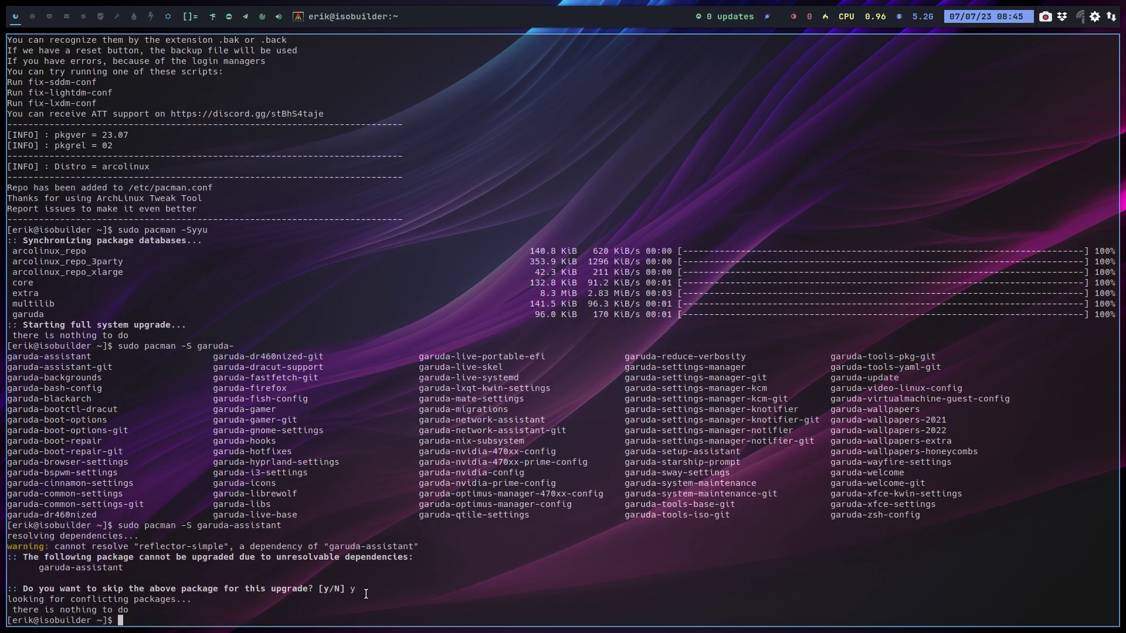
Retry the install as garuda-assistant-git and answer n to abort.
key("Up")
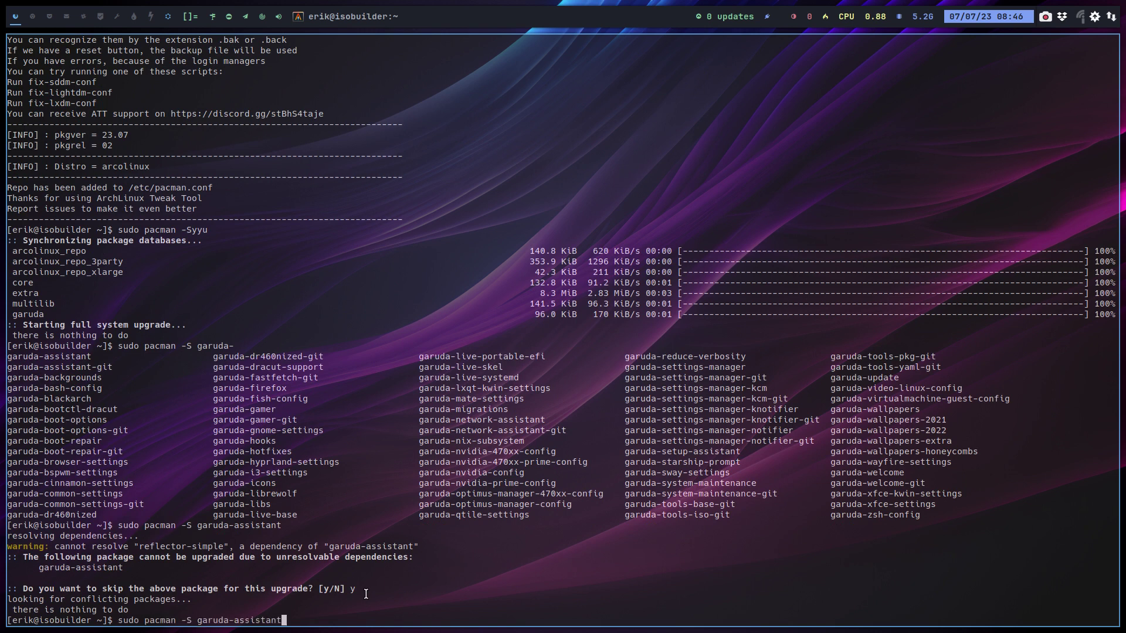
type("-git")
key("Return")
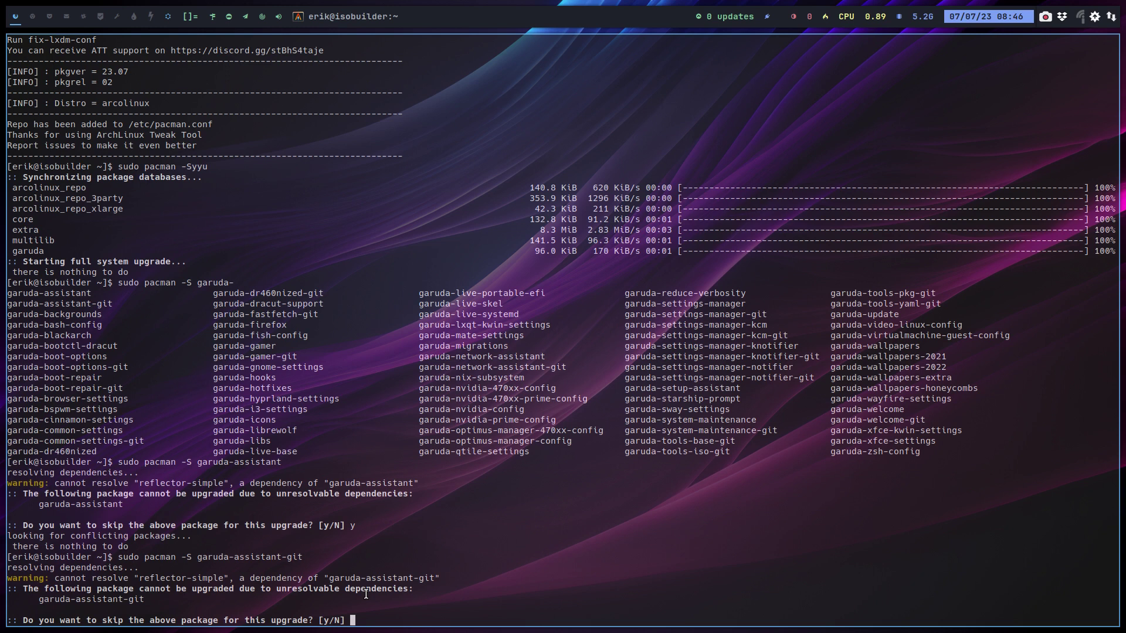
type("n")
key("Return")
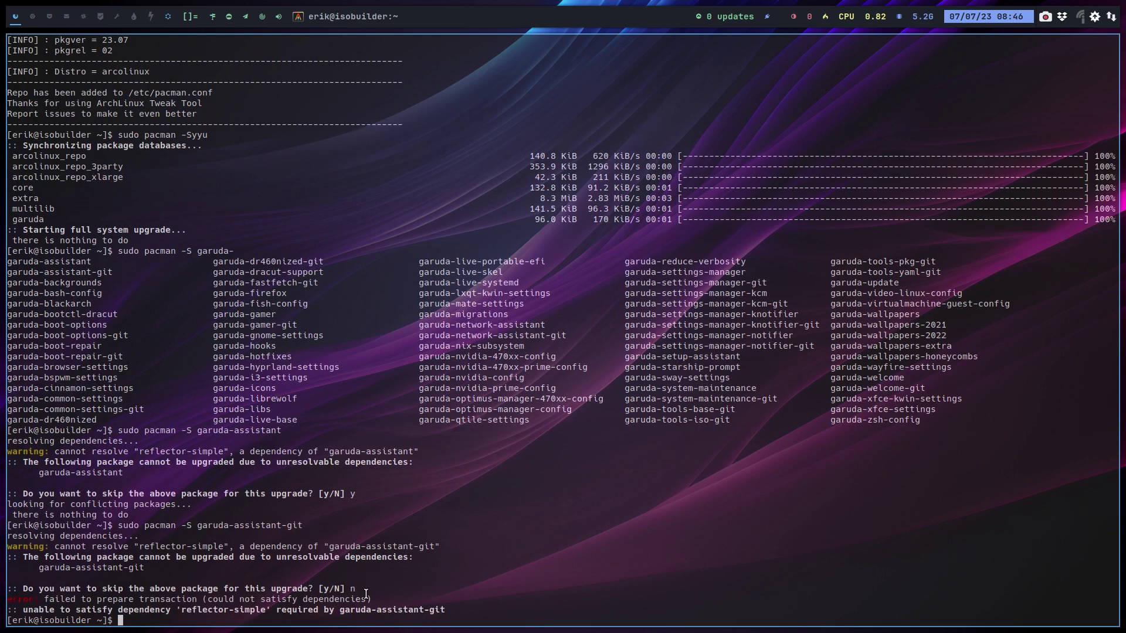
Type the command sudo pacman -S reflector at the prompt.
type("sudo apcman")
key("BackSpace")
key("BackSpace")
key("BackSpace")
key("BackSpace")
key("BackSpace")
key("BackSpace")
key("BackSpace")
type("pacman -S reflector")
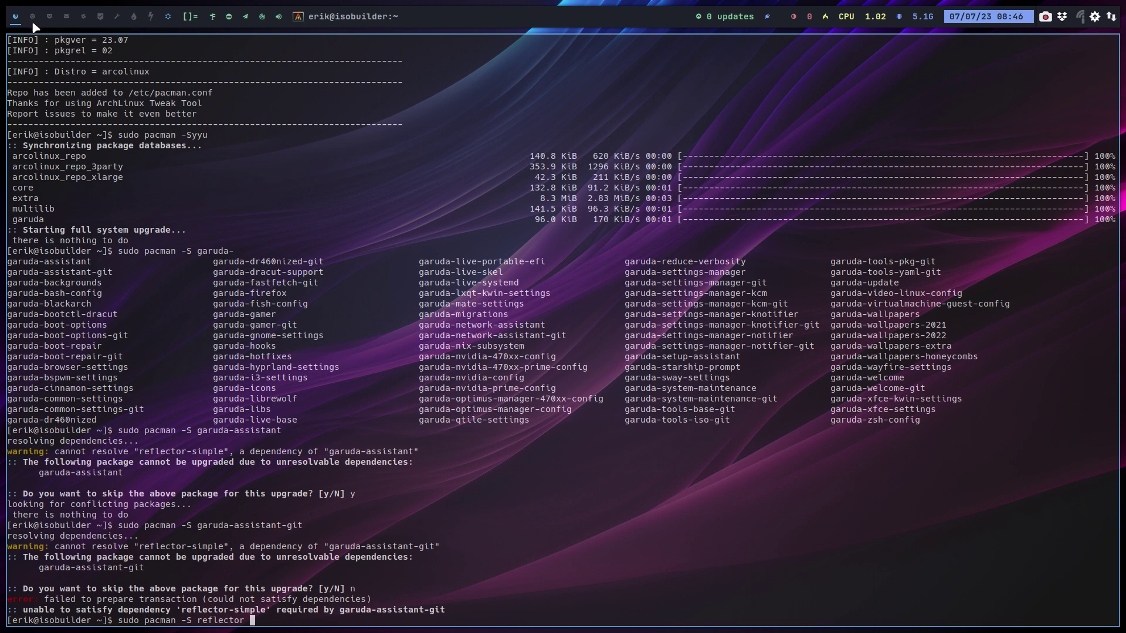
Authenticate ATT on an empty workspace, switch on 'Enable Chaotics repo', and return to the terminal.
left_click(34, 25)
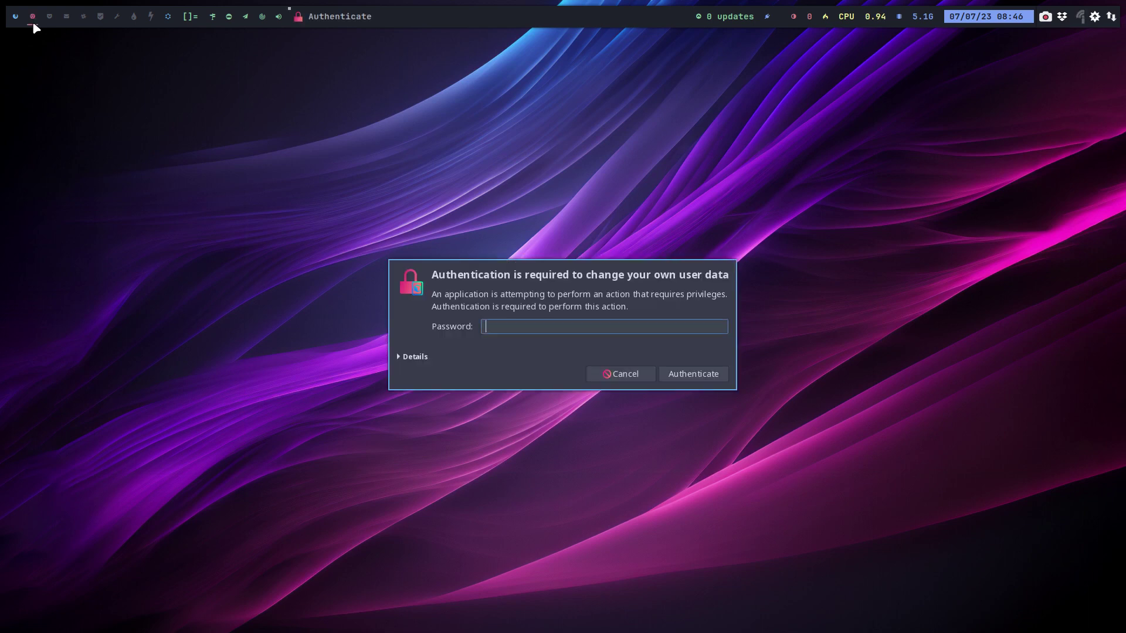
type("****")
key("Return")
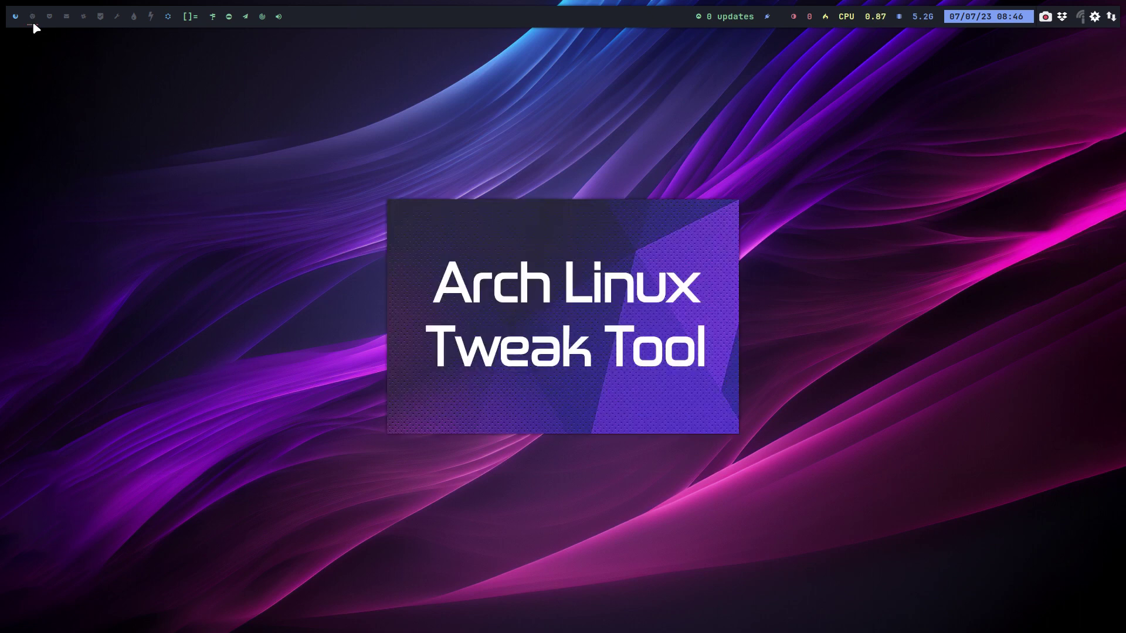
mouse_move(20, 9)
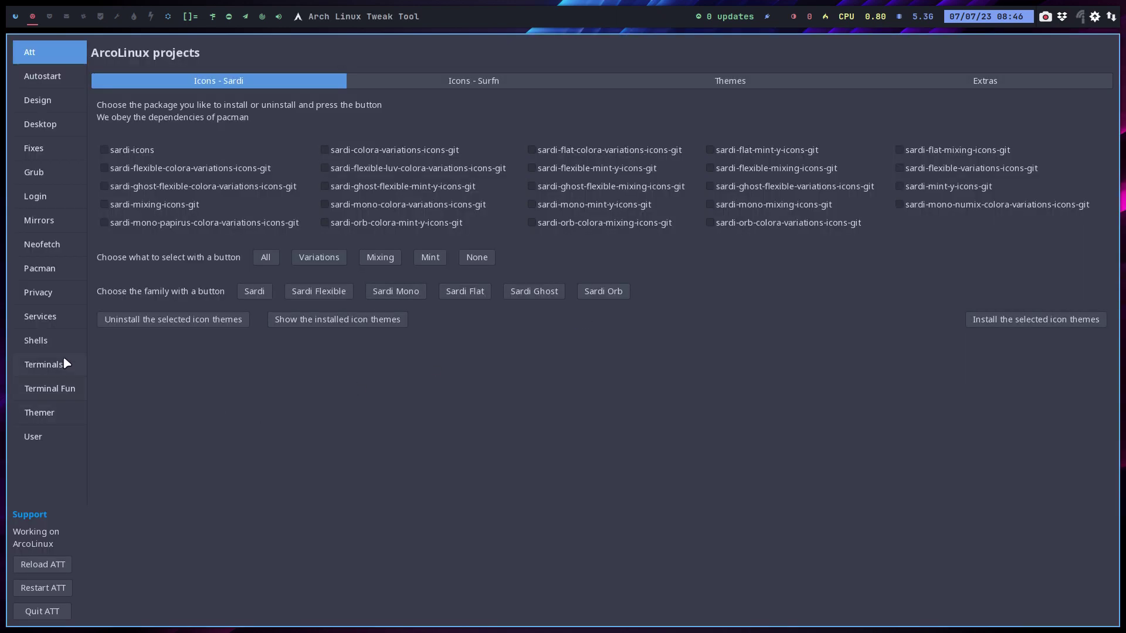
left_click(52, 268)
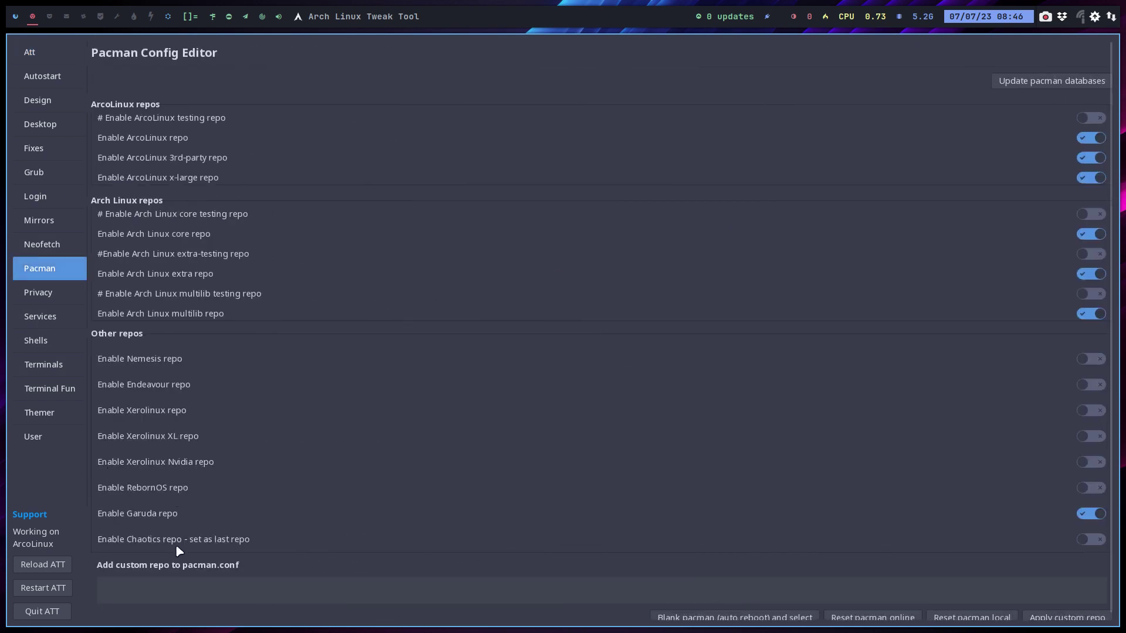
left_click(1092, 539)
left_click(17, 18)
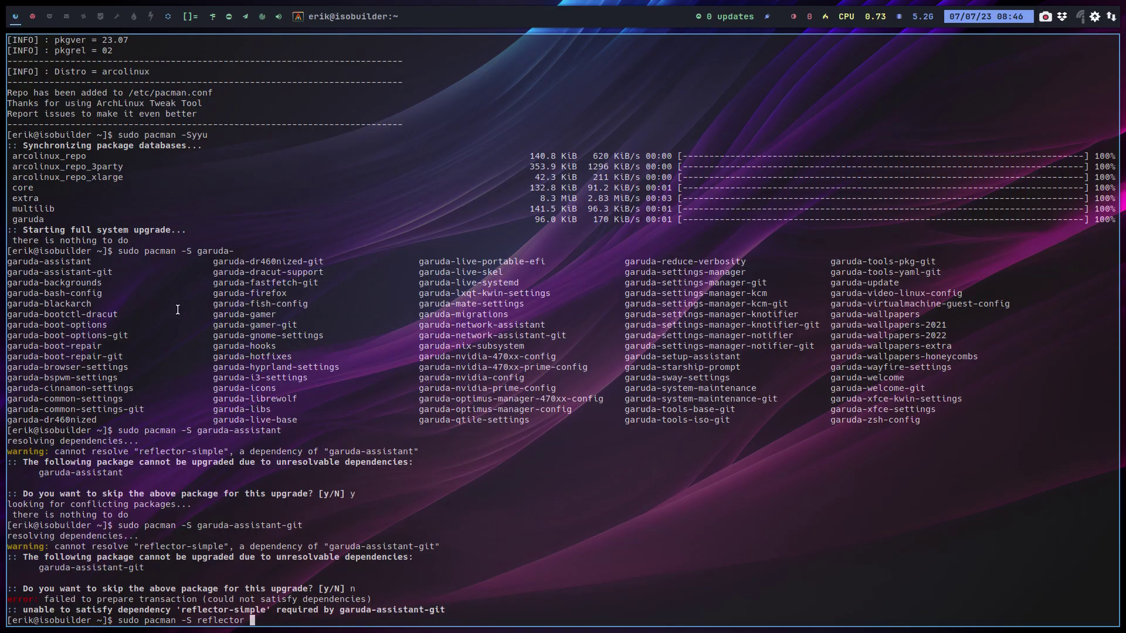
Clear the prompt and run update to sync the databases including chaotic-aur.
key("Up")
key("Down")
key("ctrl+c")
type("update")
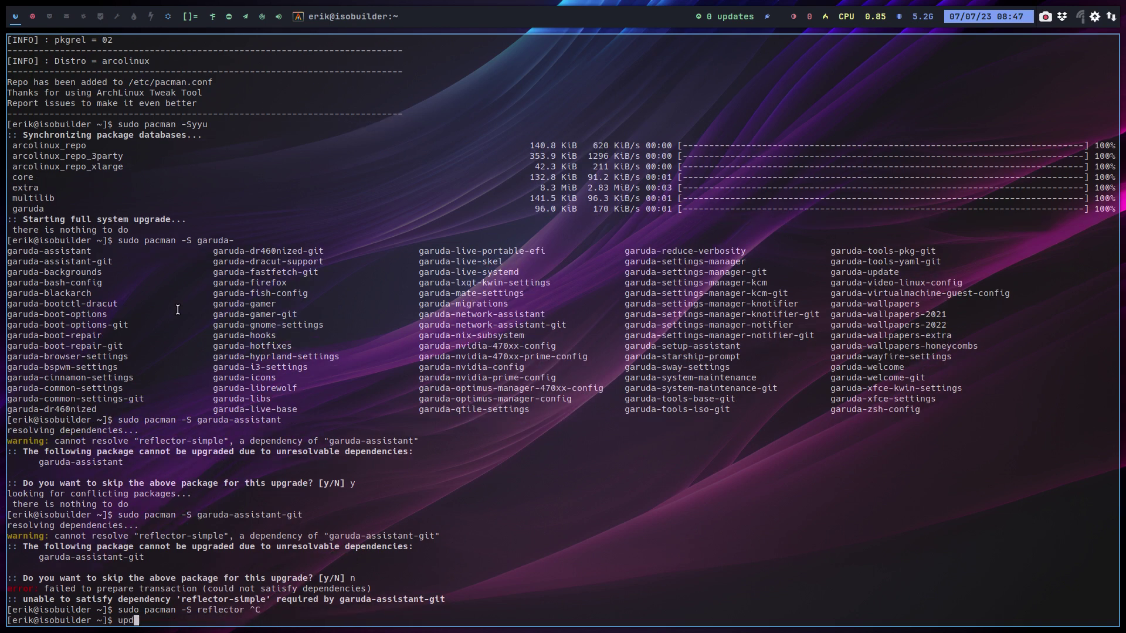
key("Return")
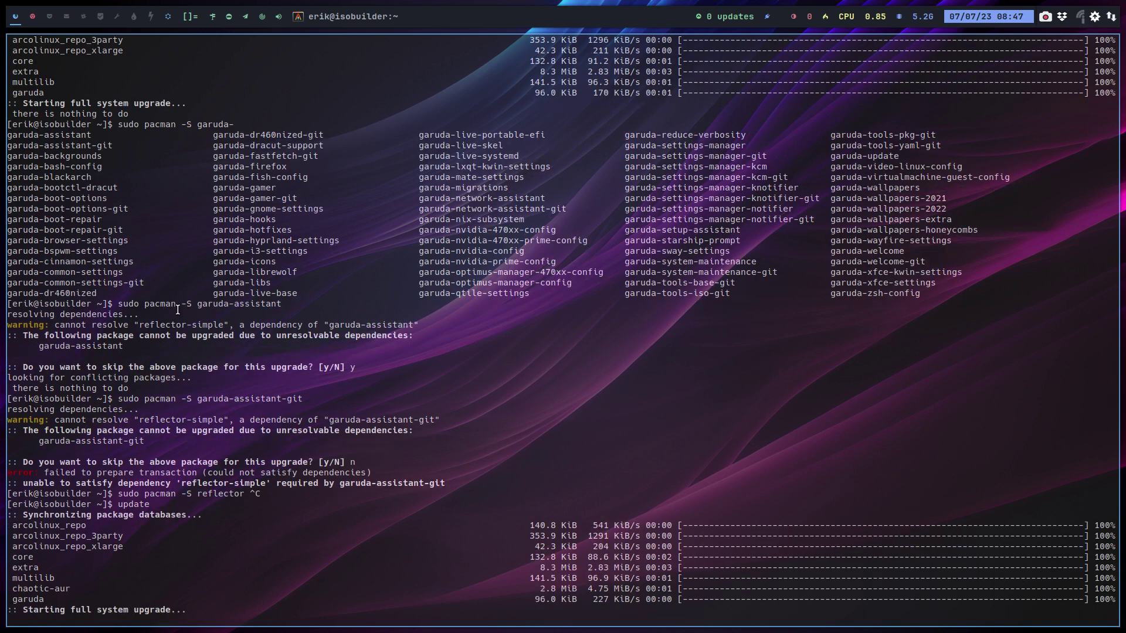
Rerun sudo pacman -S garuda-assistant and highlight the hblock / arcolinux-hblock-git conflict.
key("Up")
key("Up")
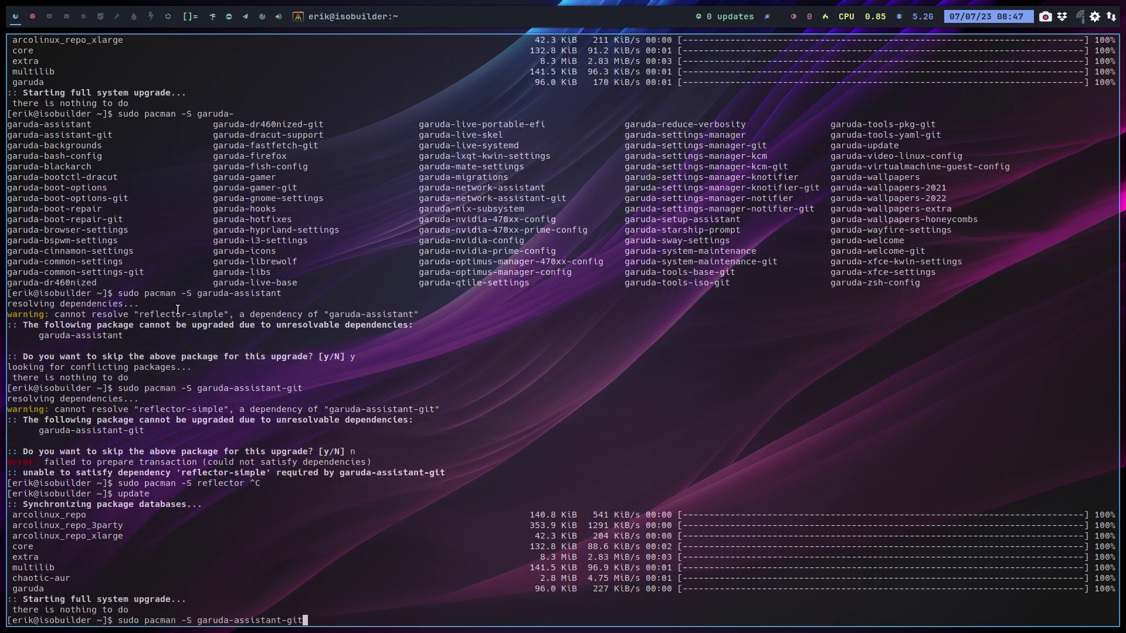
key("BackSpace")
key("BackSpace")
key("BackSpace")
key("BackSpace")
key("Return")
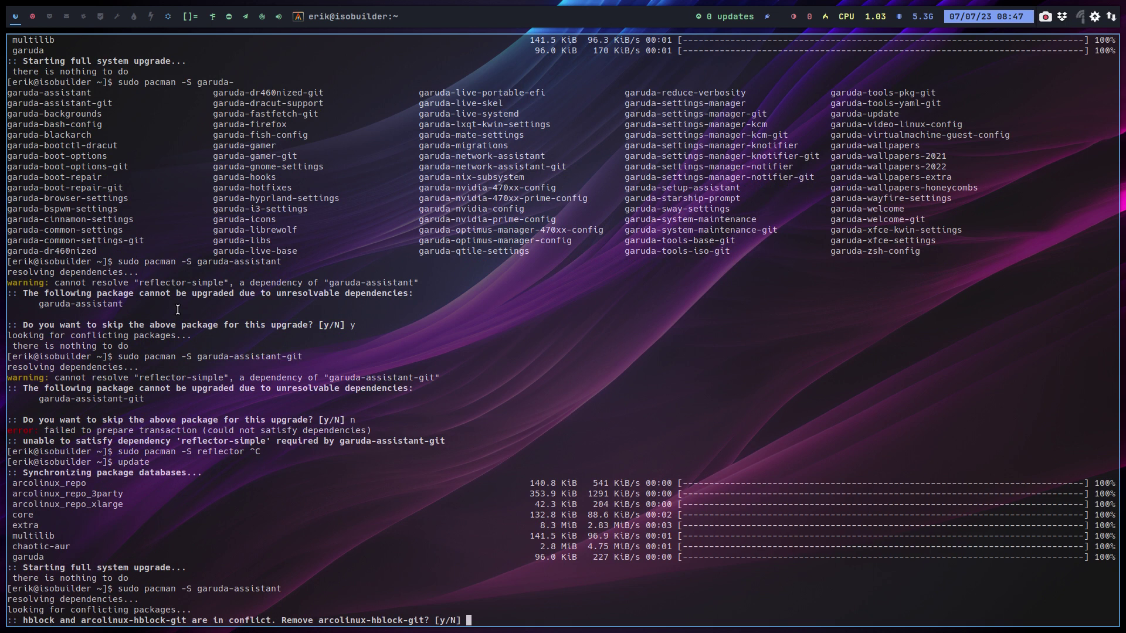
double_click(42, 620)
left_click_drag(86, 619, 184, 625)
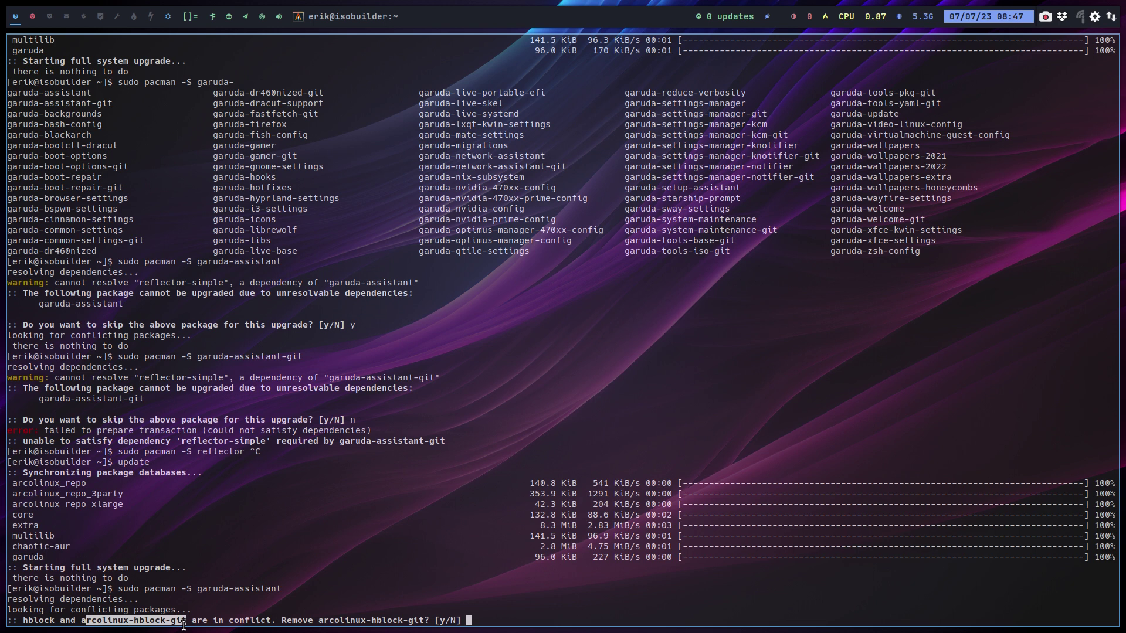
Answer y to replace arcolinux-hblock-git, then review reflector-simple and btrfs-assistant in the package list.
type("y")
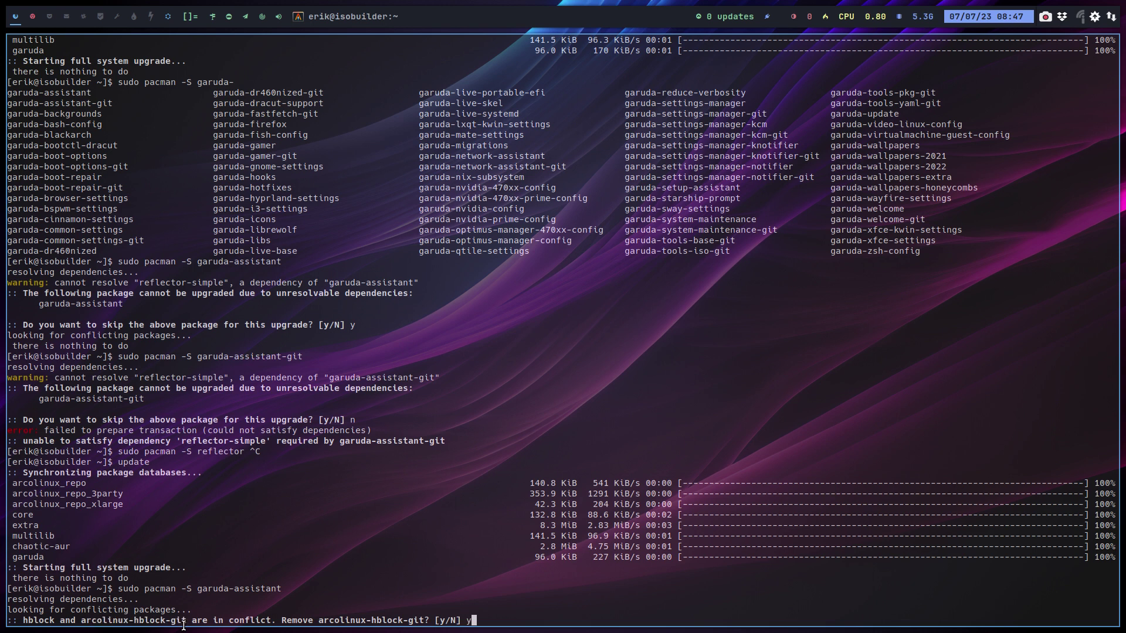
key("Return")
key("Return")
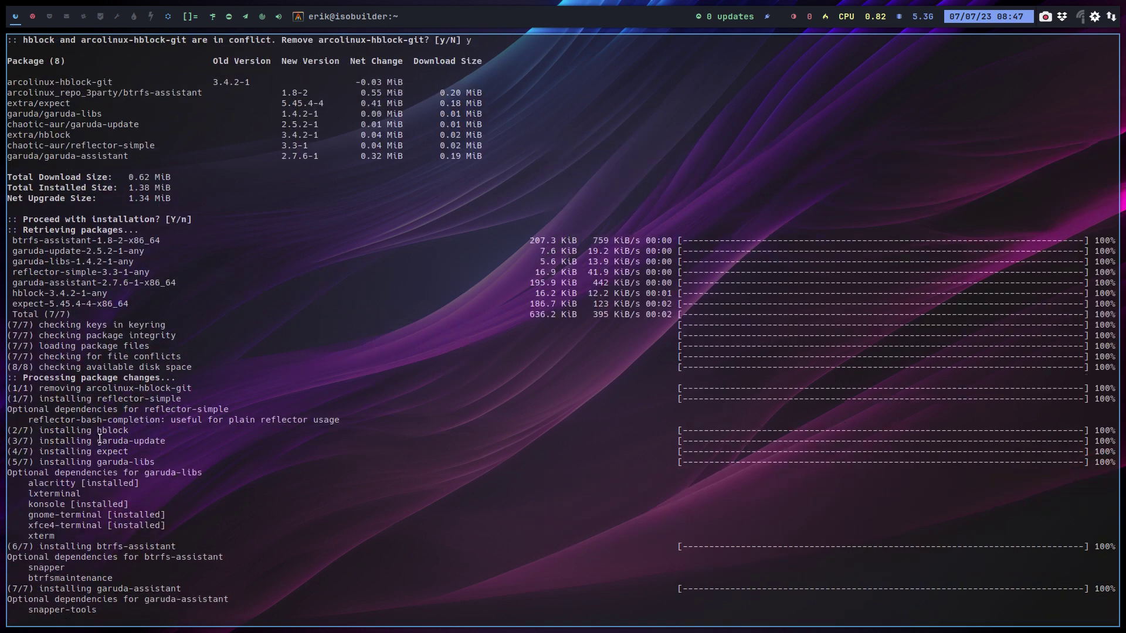
scroll(160, 335, "up", 2)
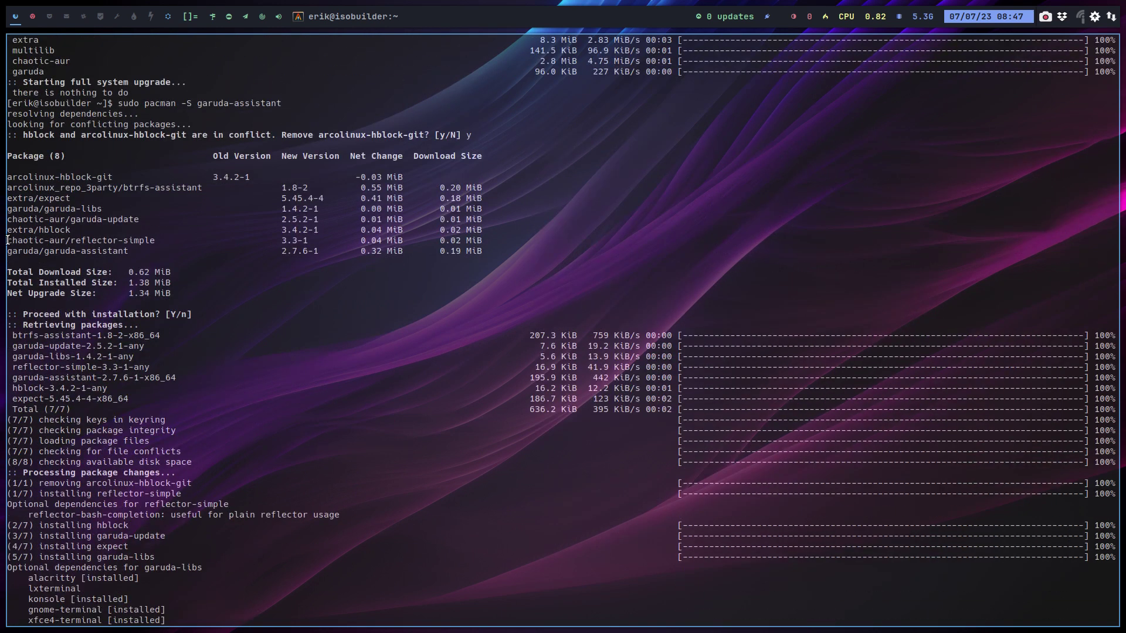
left_click_drag(7, 240, 166, 241)
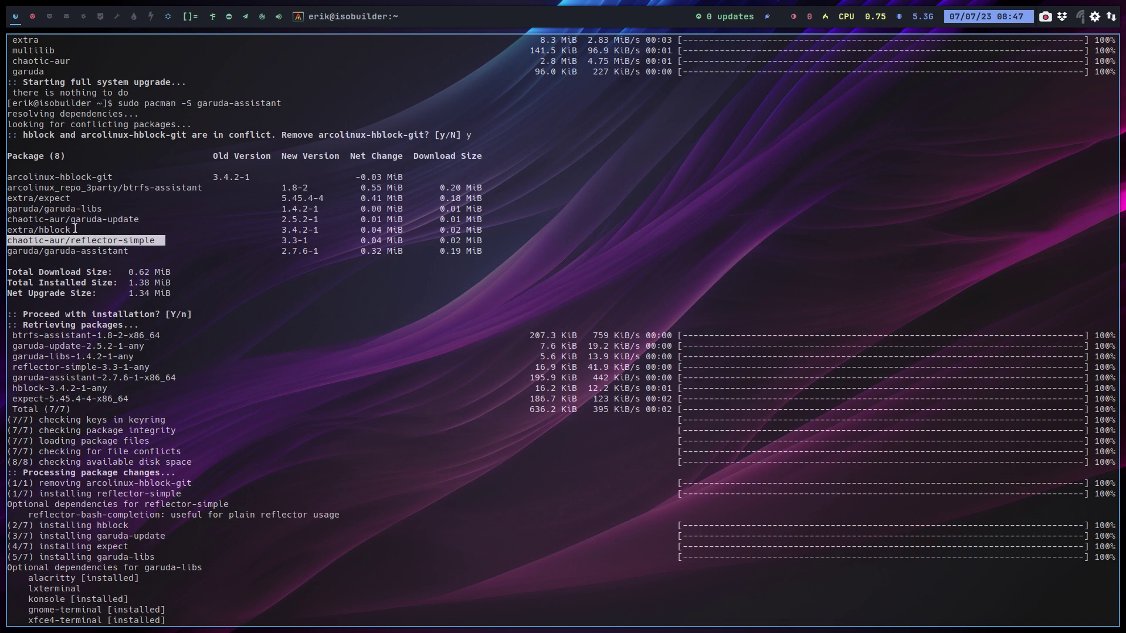
left_click_drag(65, 221, 138, 212)
left_click(62, 210)
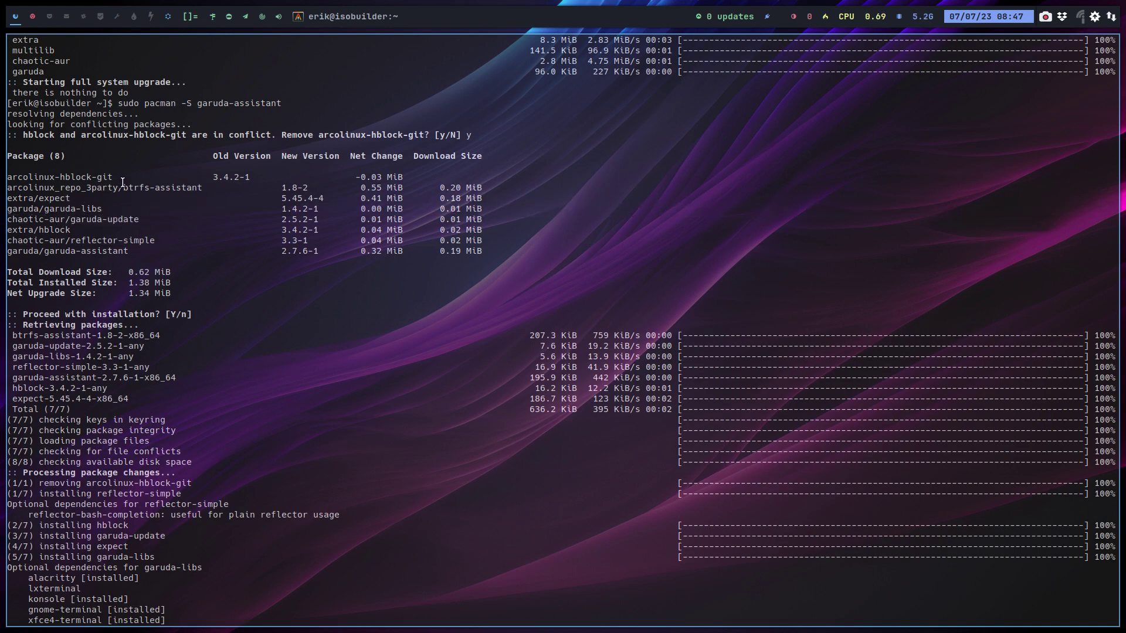
left_click_drag(123, 187, 198, 188)
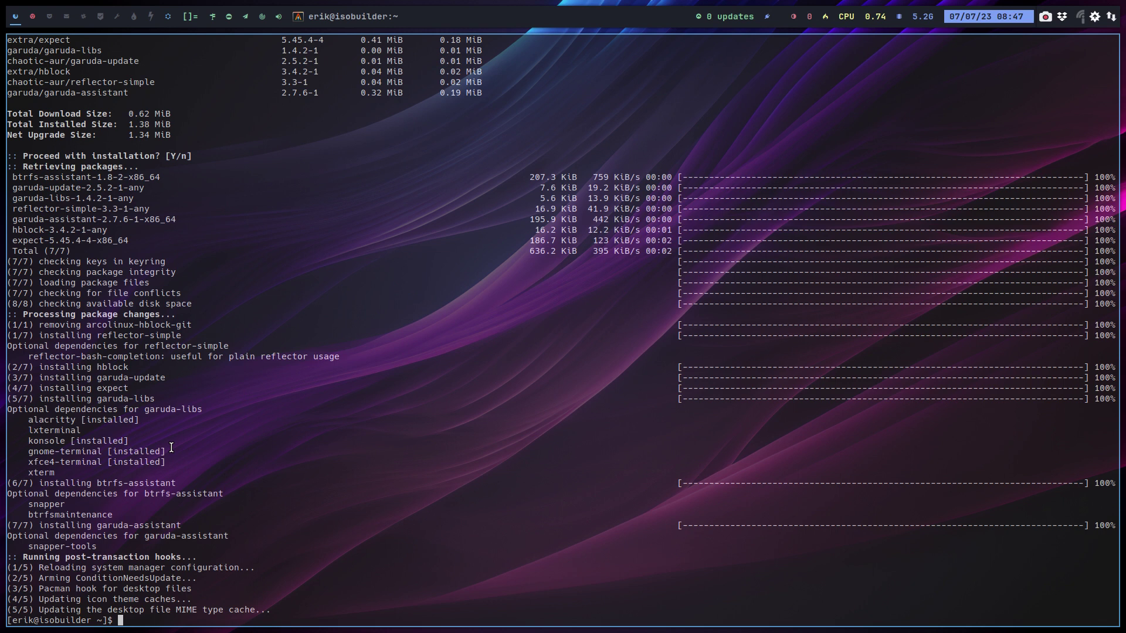
key("super")
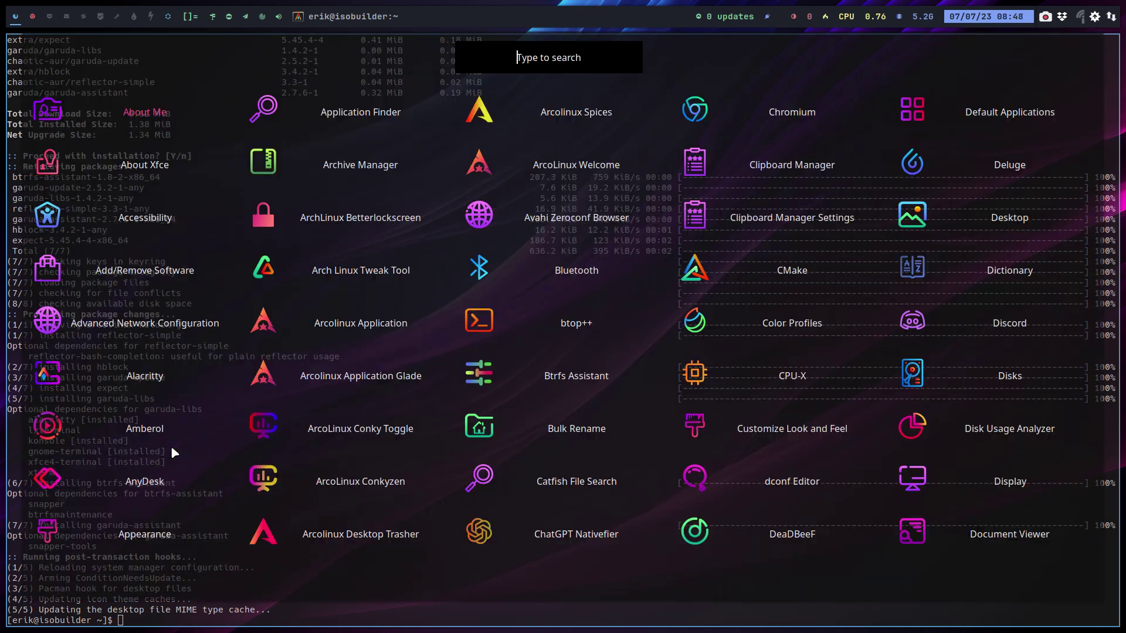
type("assis")
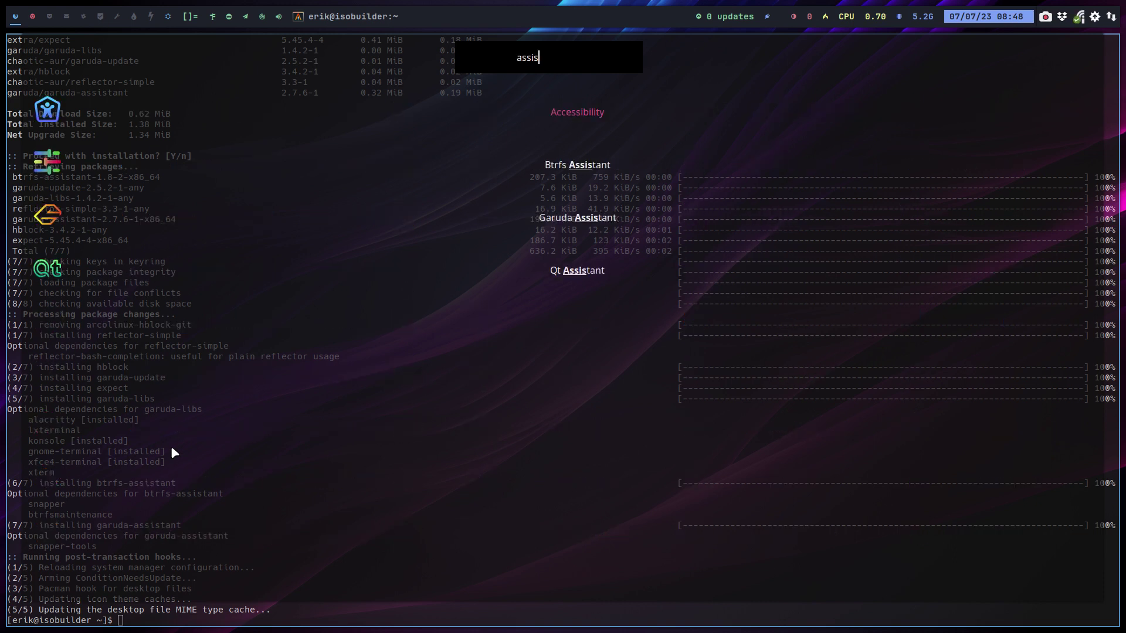
key("Down")
key("Down")
key("Down")
key("Up")
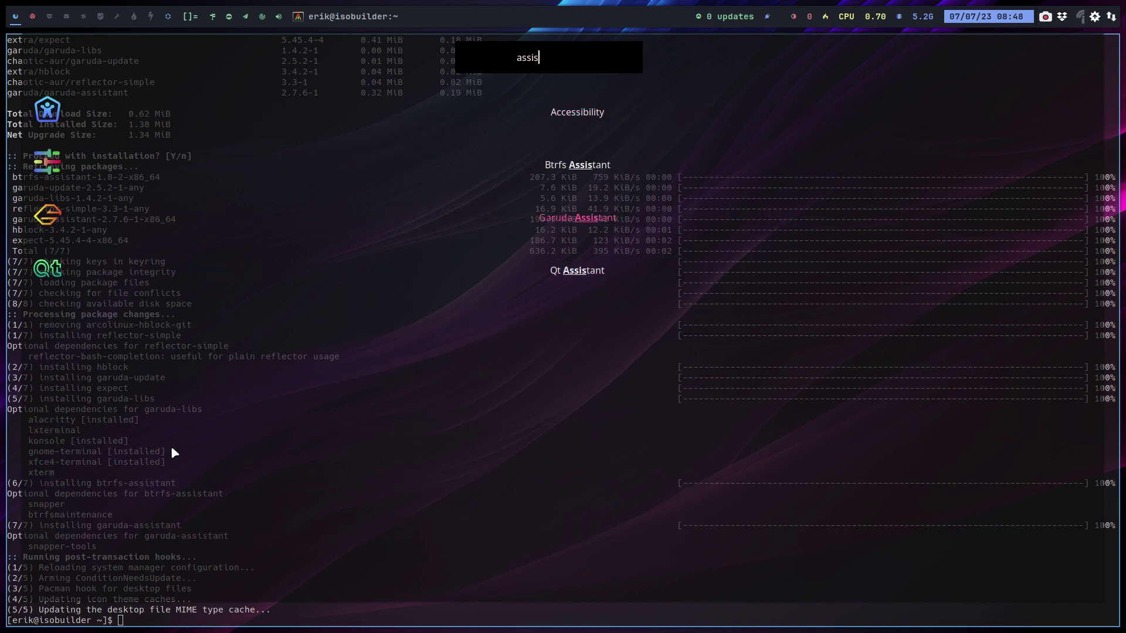
key("Return")
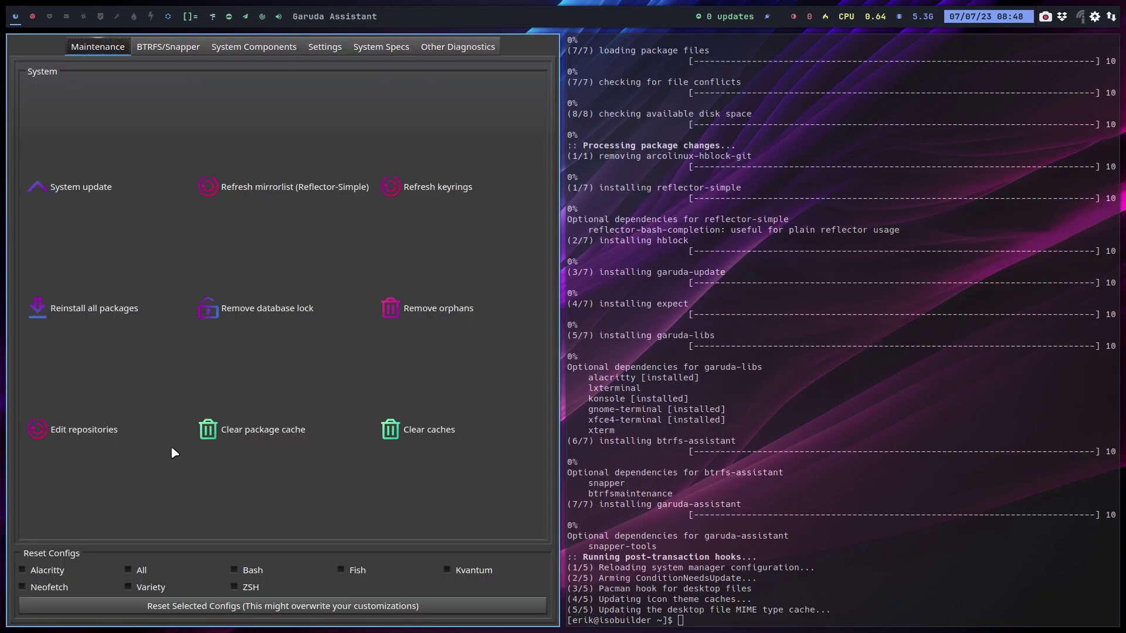
left_click(324, 47)
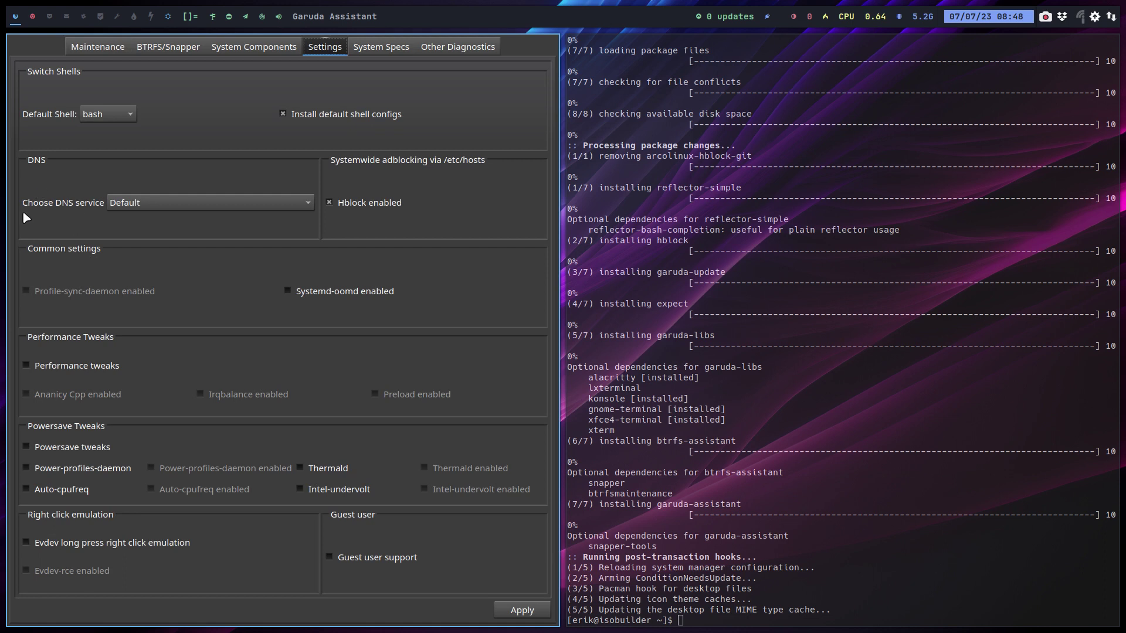
left_click(130, 205)
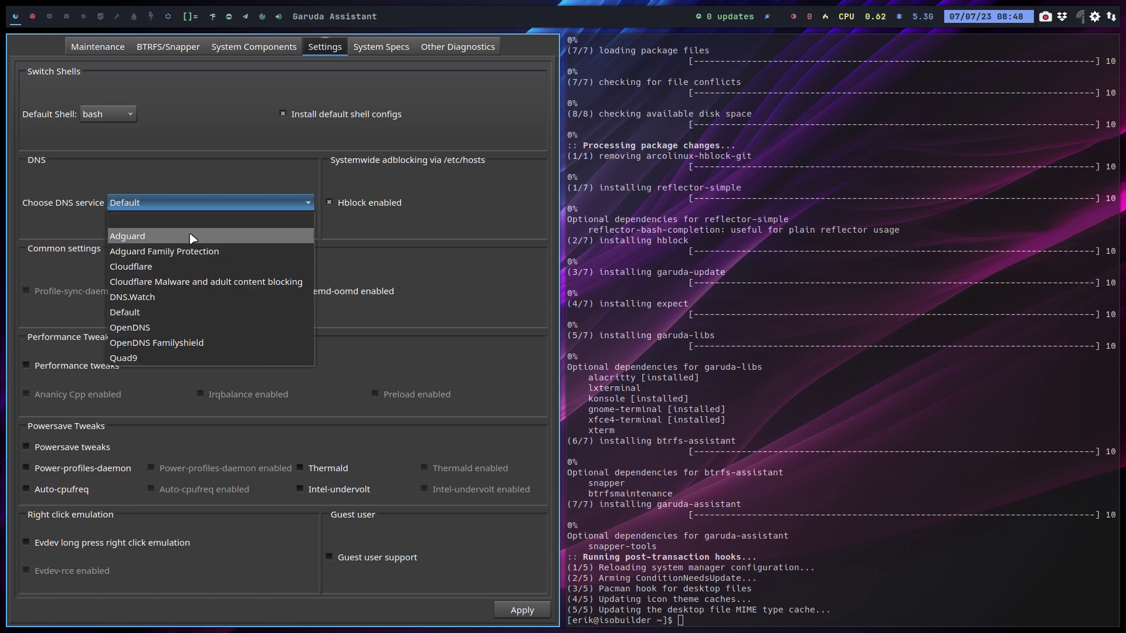
left_click(61, 219)
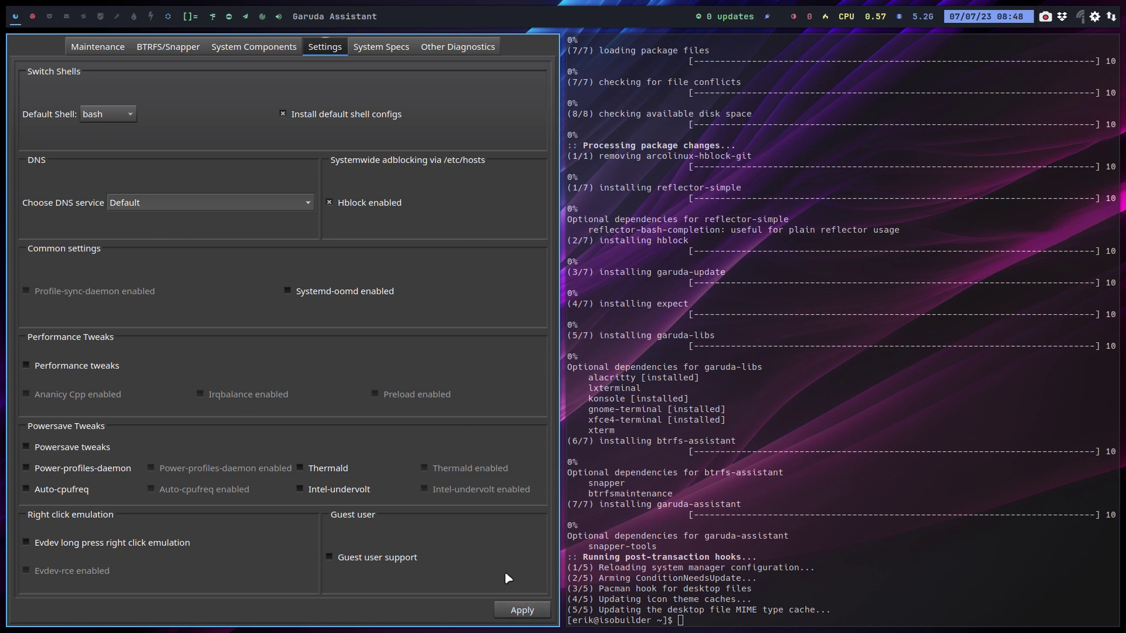
key("super+q")
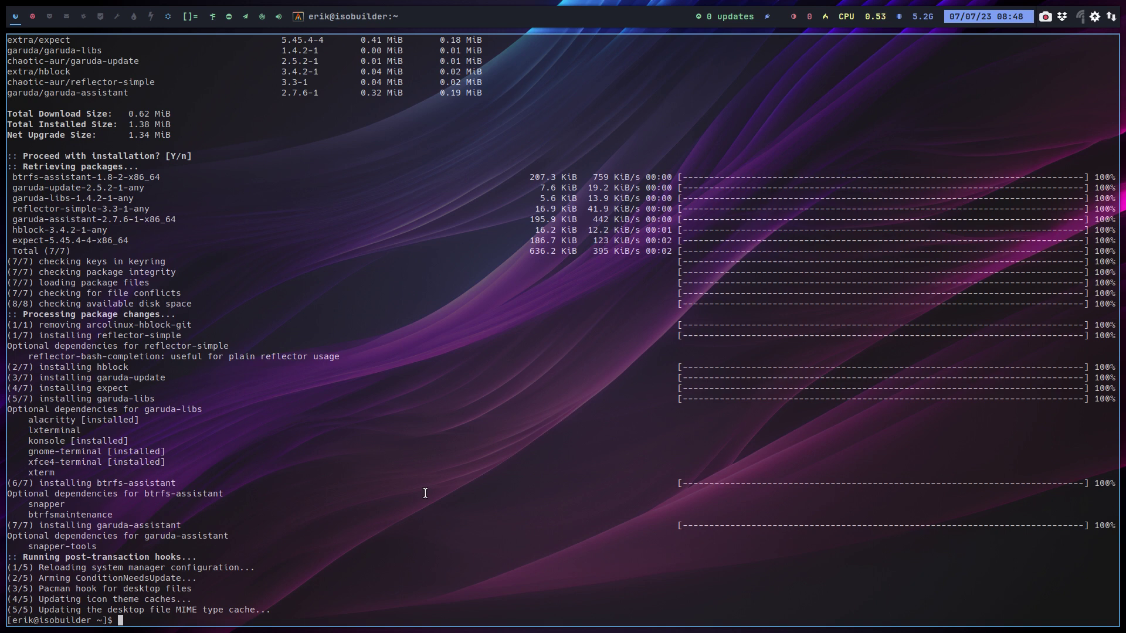
Trim the recalled install command to sudo pacman -S garuda- and tab-list all garuda- packages.
key("Up")
key("BackSpace")
key("BackSpace")
key("BackSpace")
key("BackSpace")
key("BackSpace")
key("BackSpace")
key("BackSpace")
key("BackSpace")
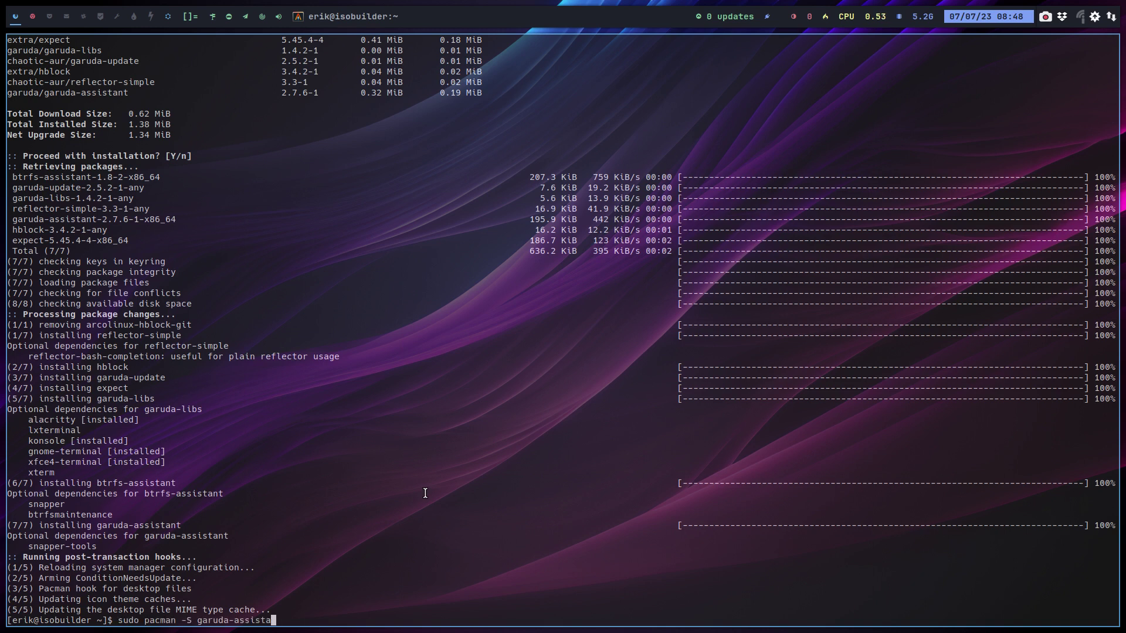
key("BackSpace")
key("Tab")
key("Tab")
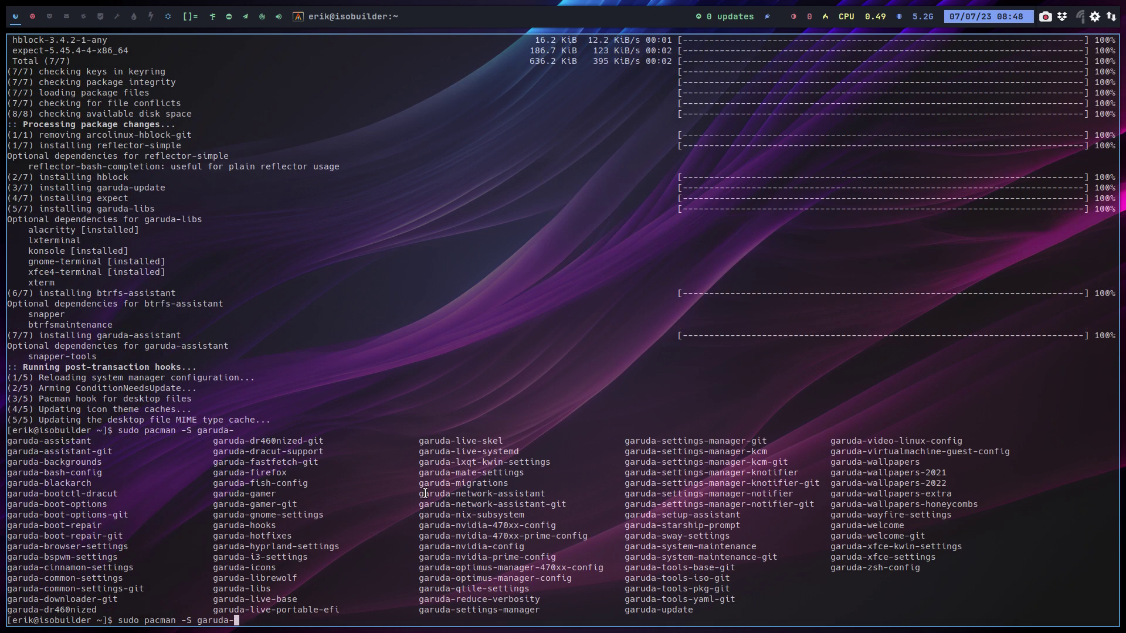